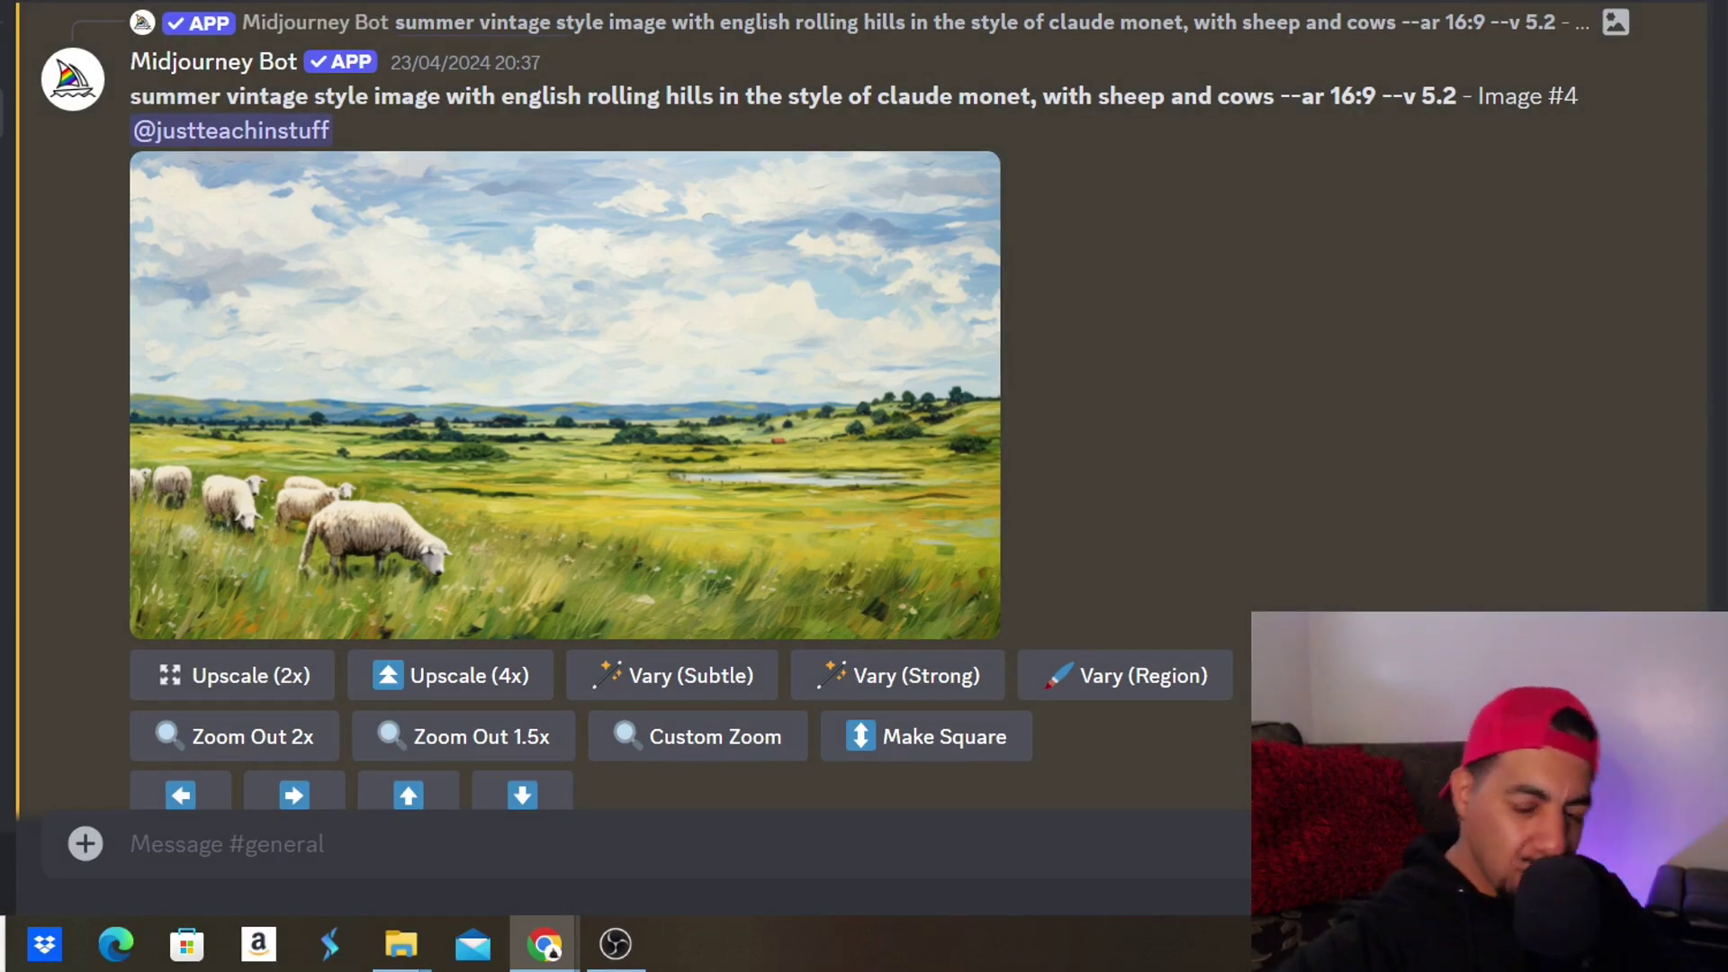
- Open the full-size sheep and rolling hills painting in the browser and save it as a PNG image in Downloads
click(685, 302)
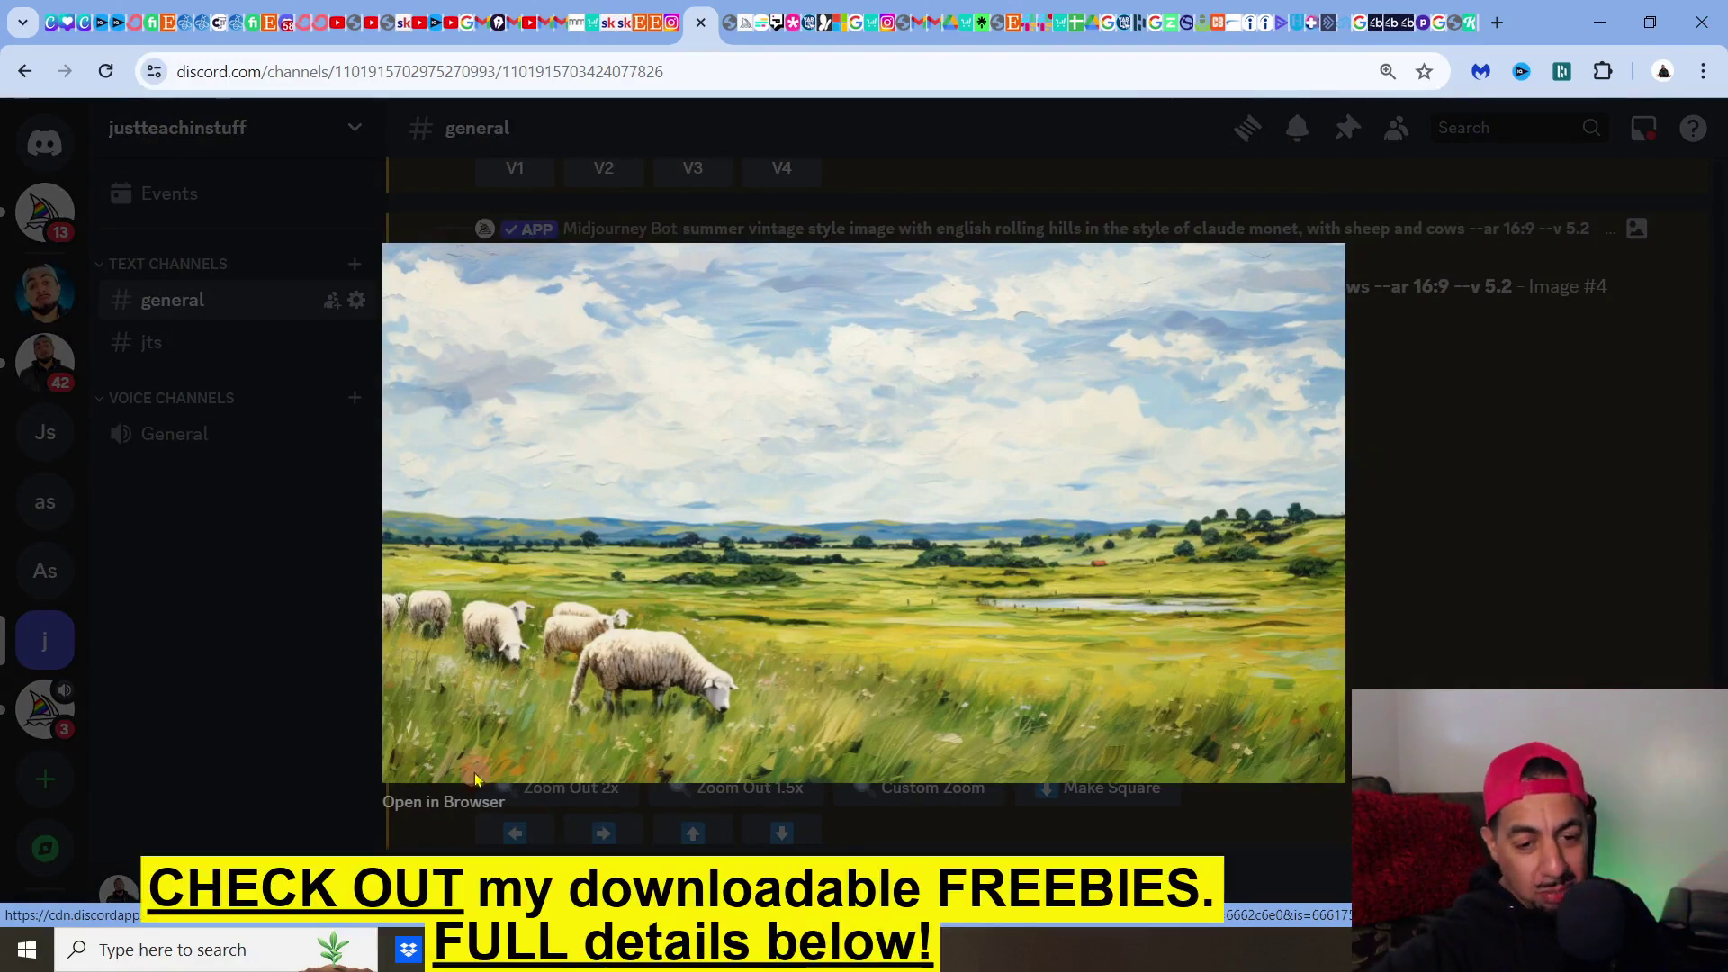
click(468, 809)
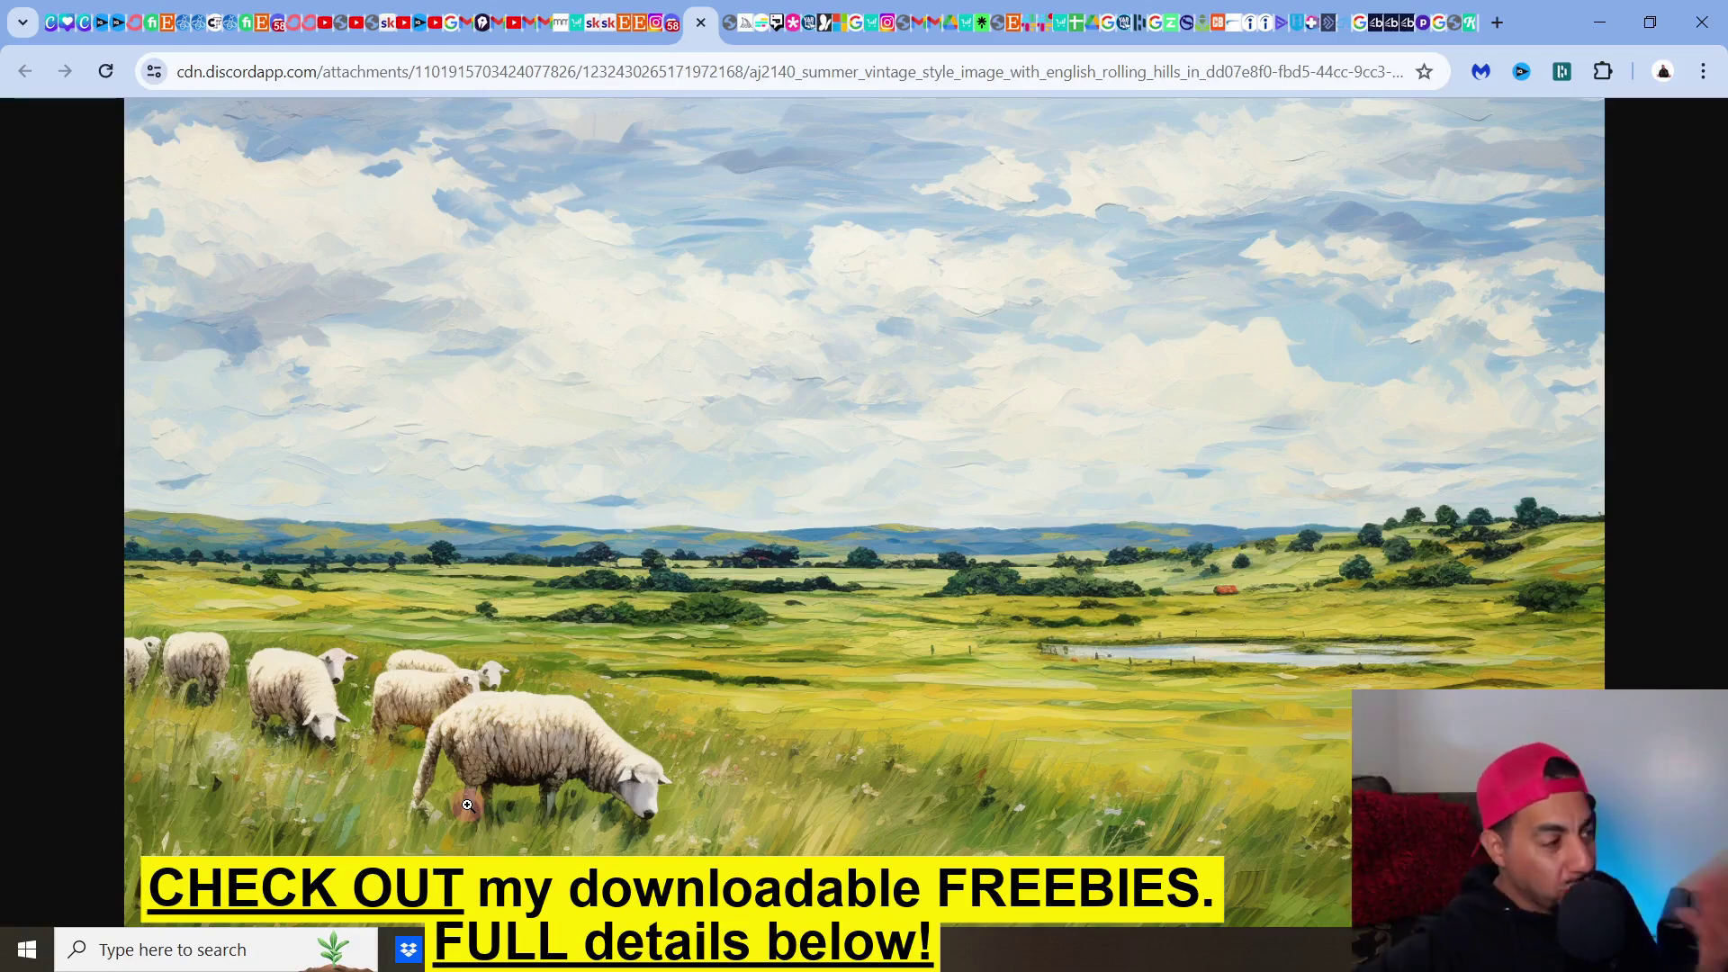
right_click(787, 535)
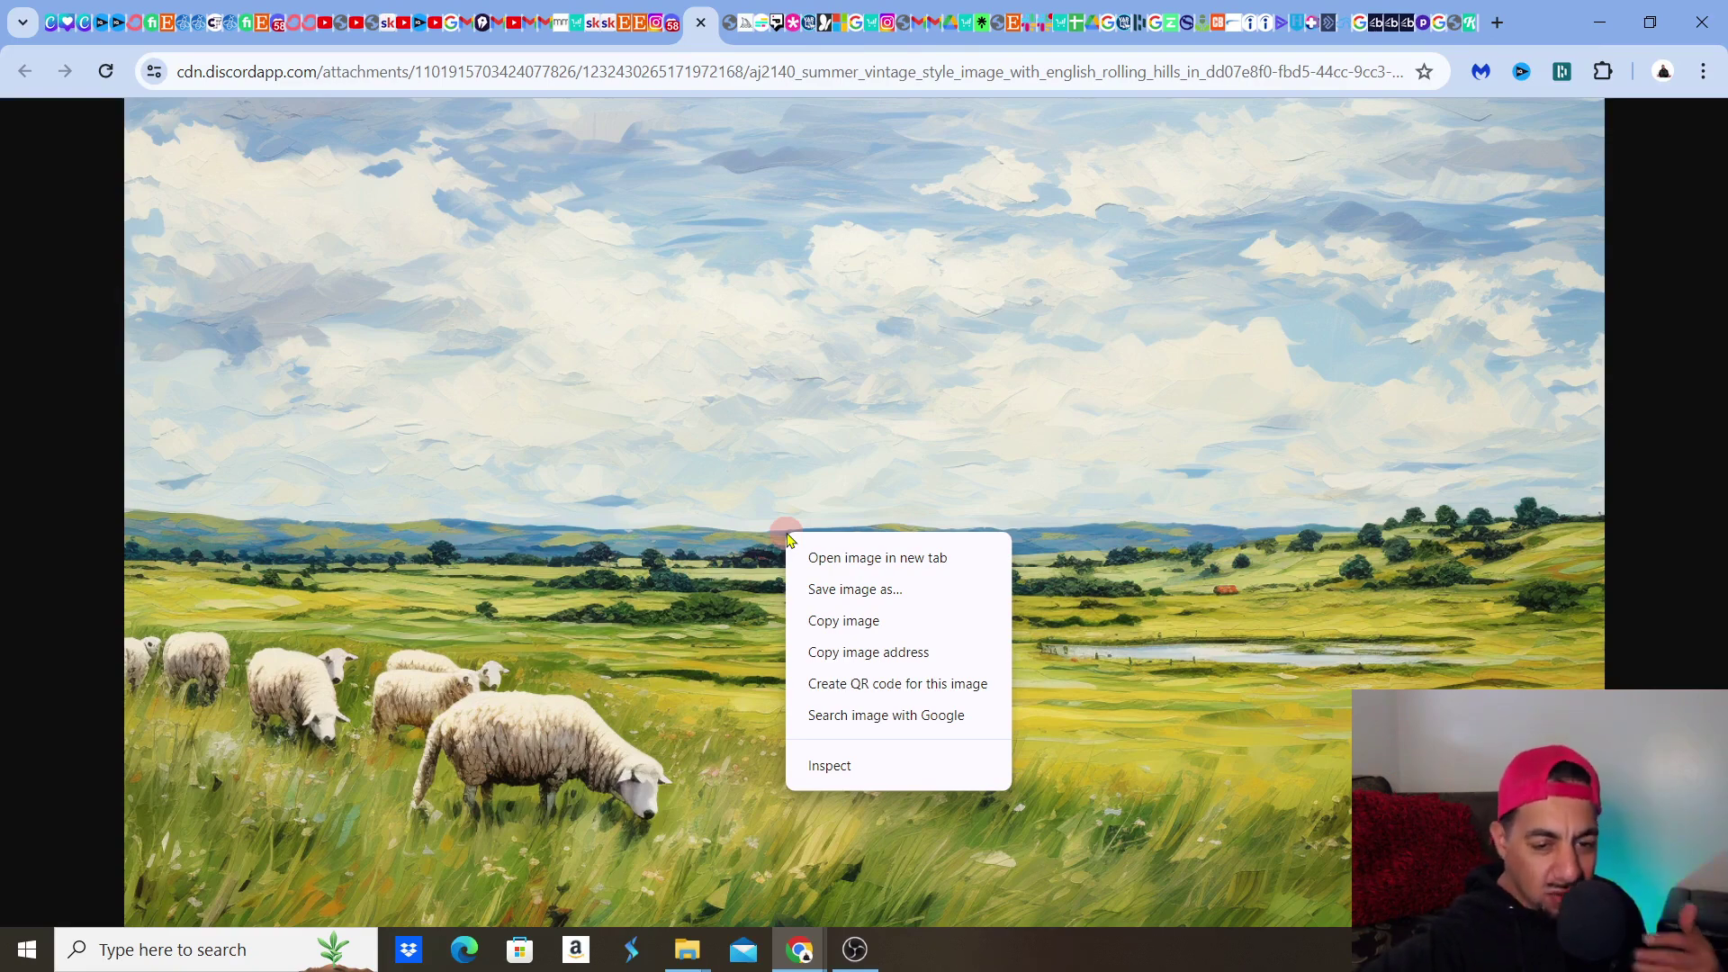
click(808, 590)
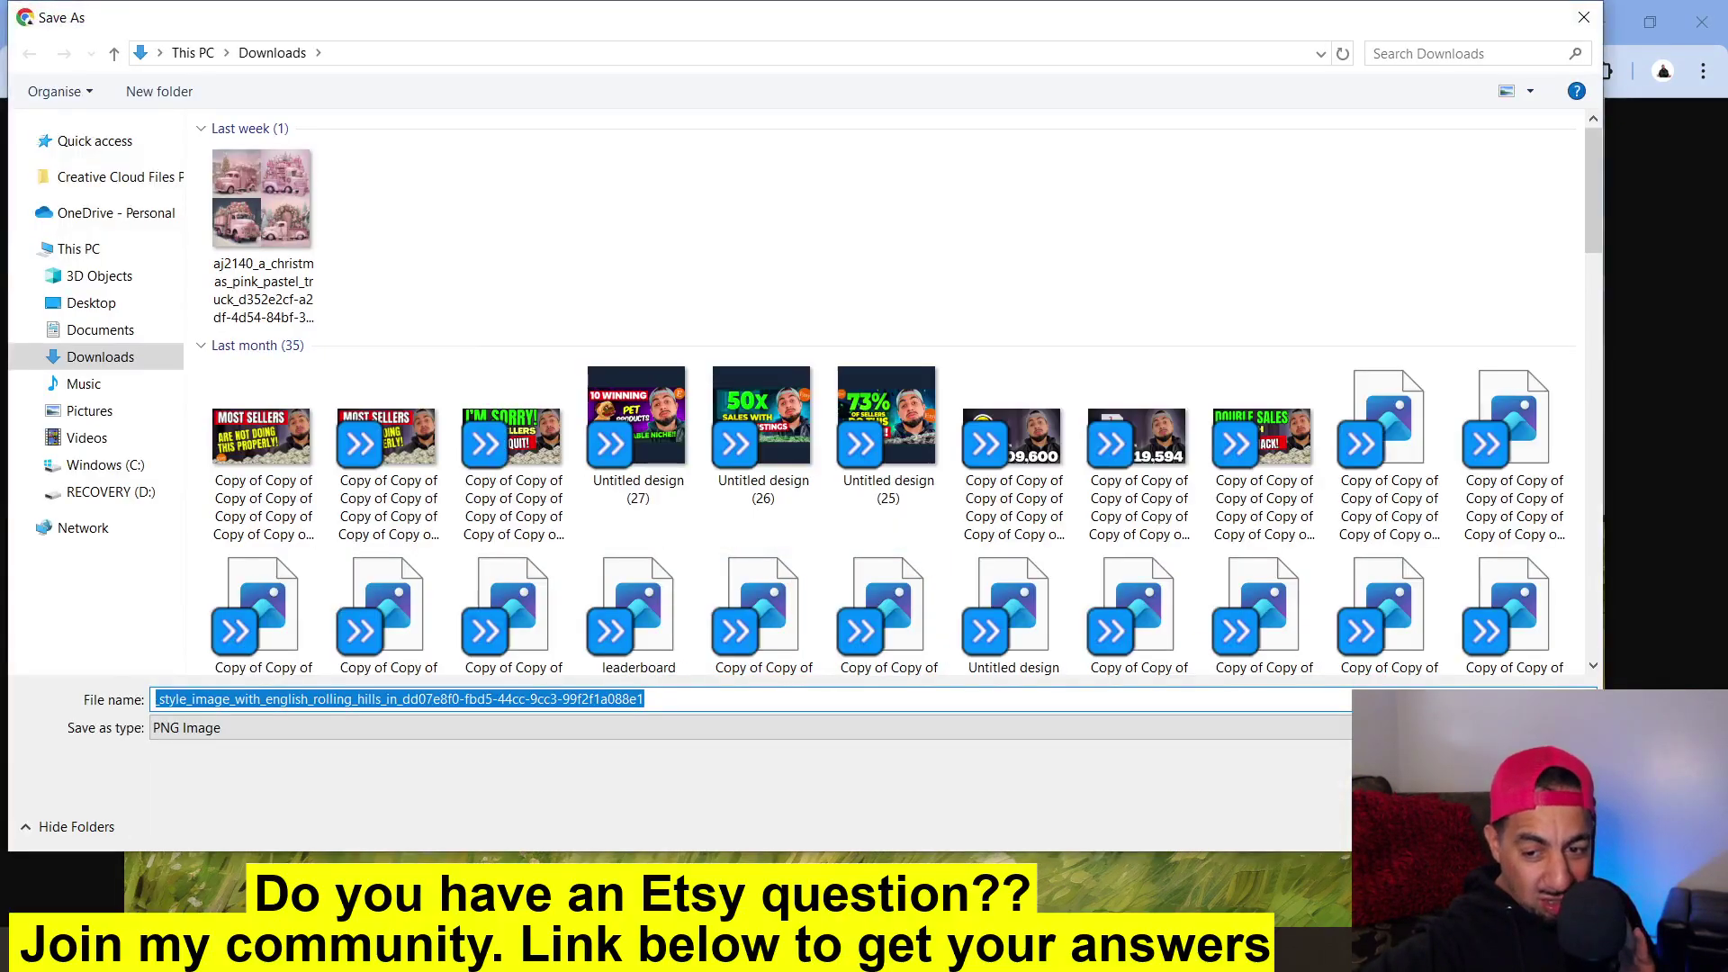
key(Return)
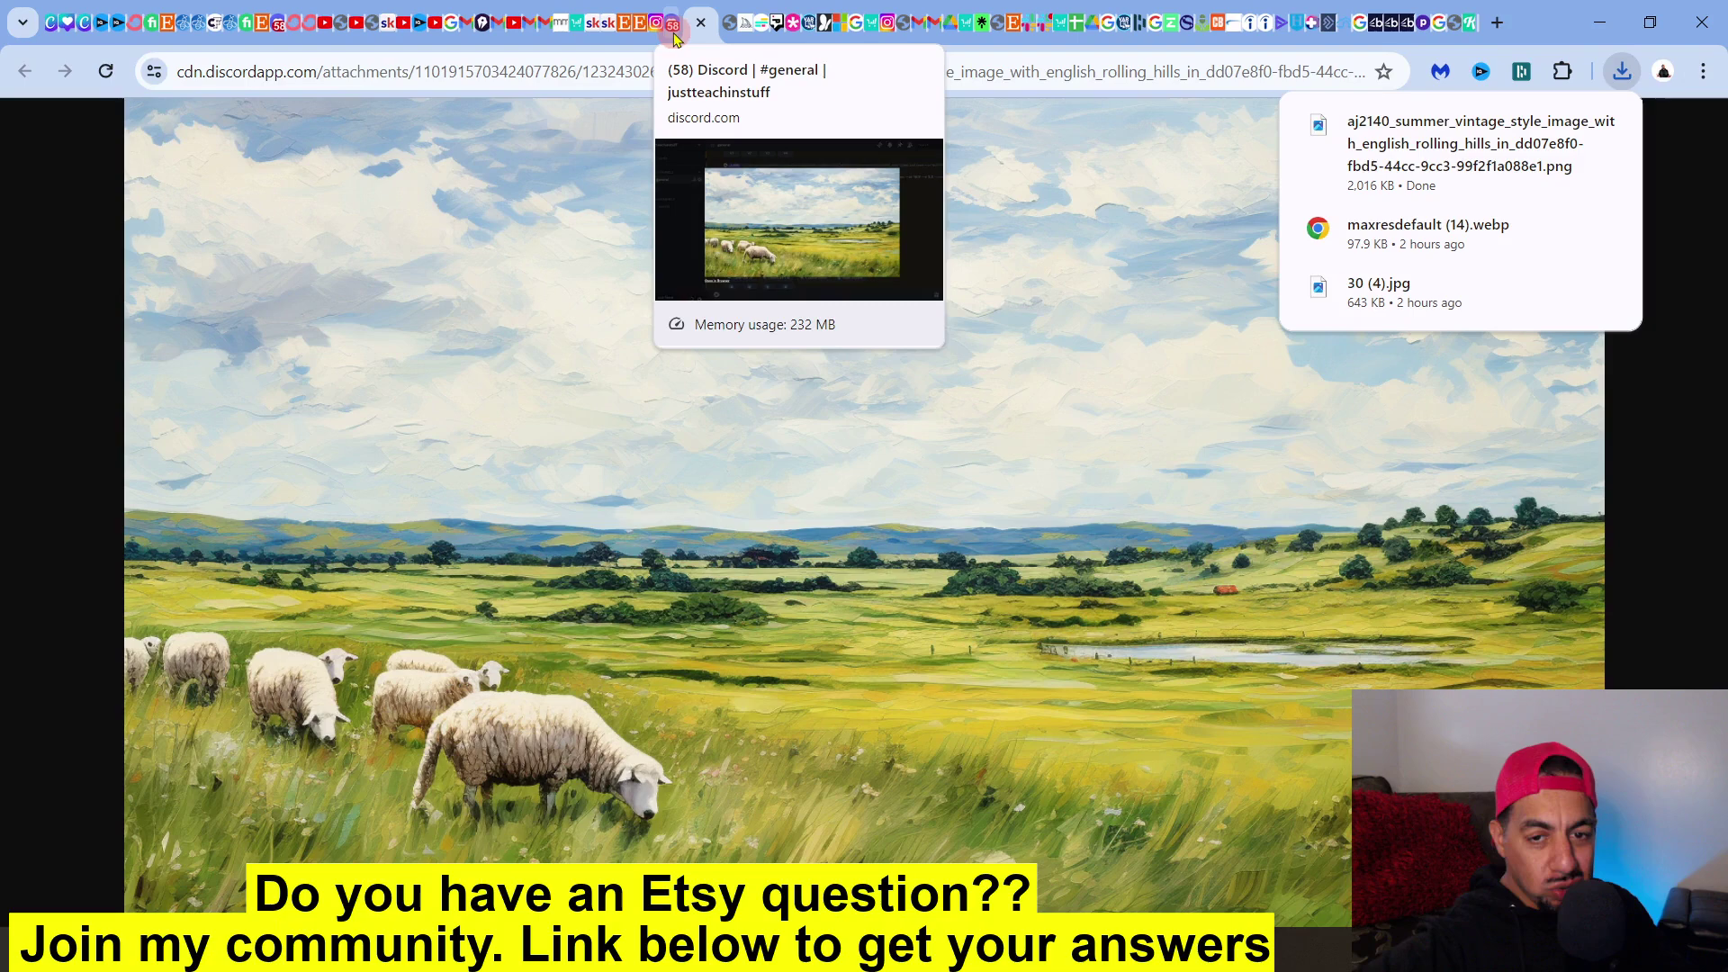
- Switch to Kittl and create a new project with the Standard 1200 × 1200 px artboard
click(1469, 22)
scroll(891, 495, up, 10)
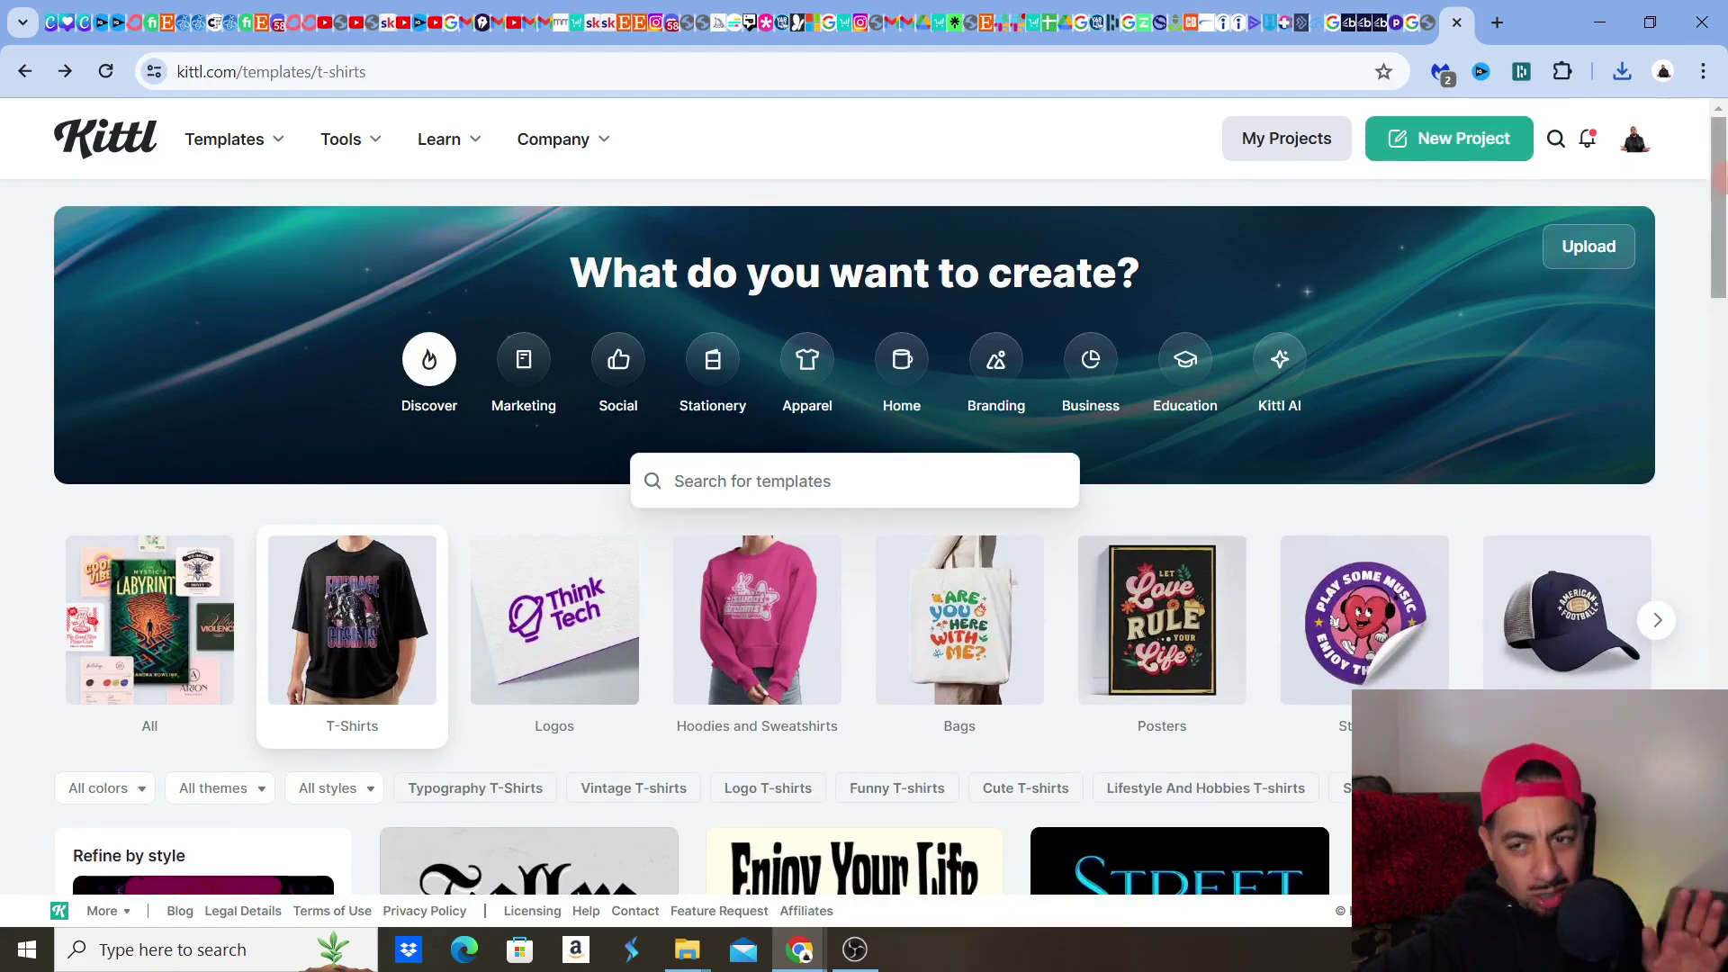
click(1436, 150)
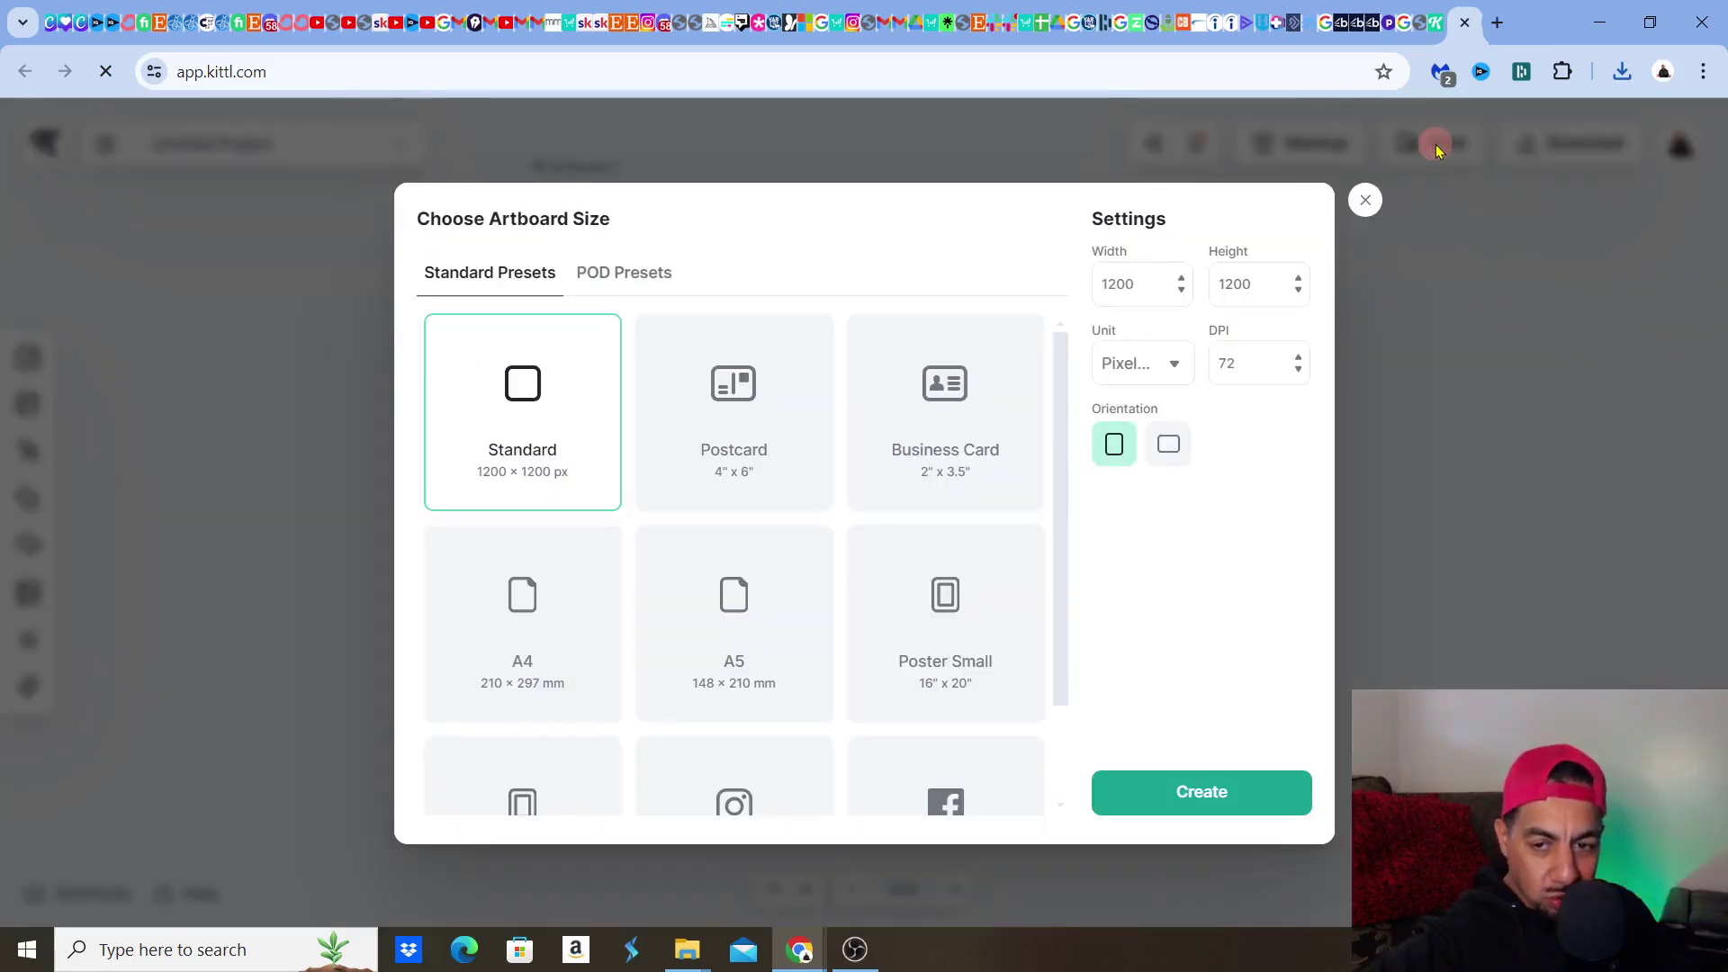
click(1434, 144)
- Upload the saved summer rolling hills painting from Downloads to the project's uploads
click(30, 549)
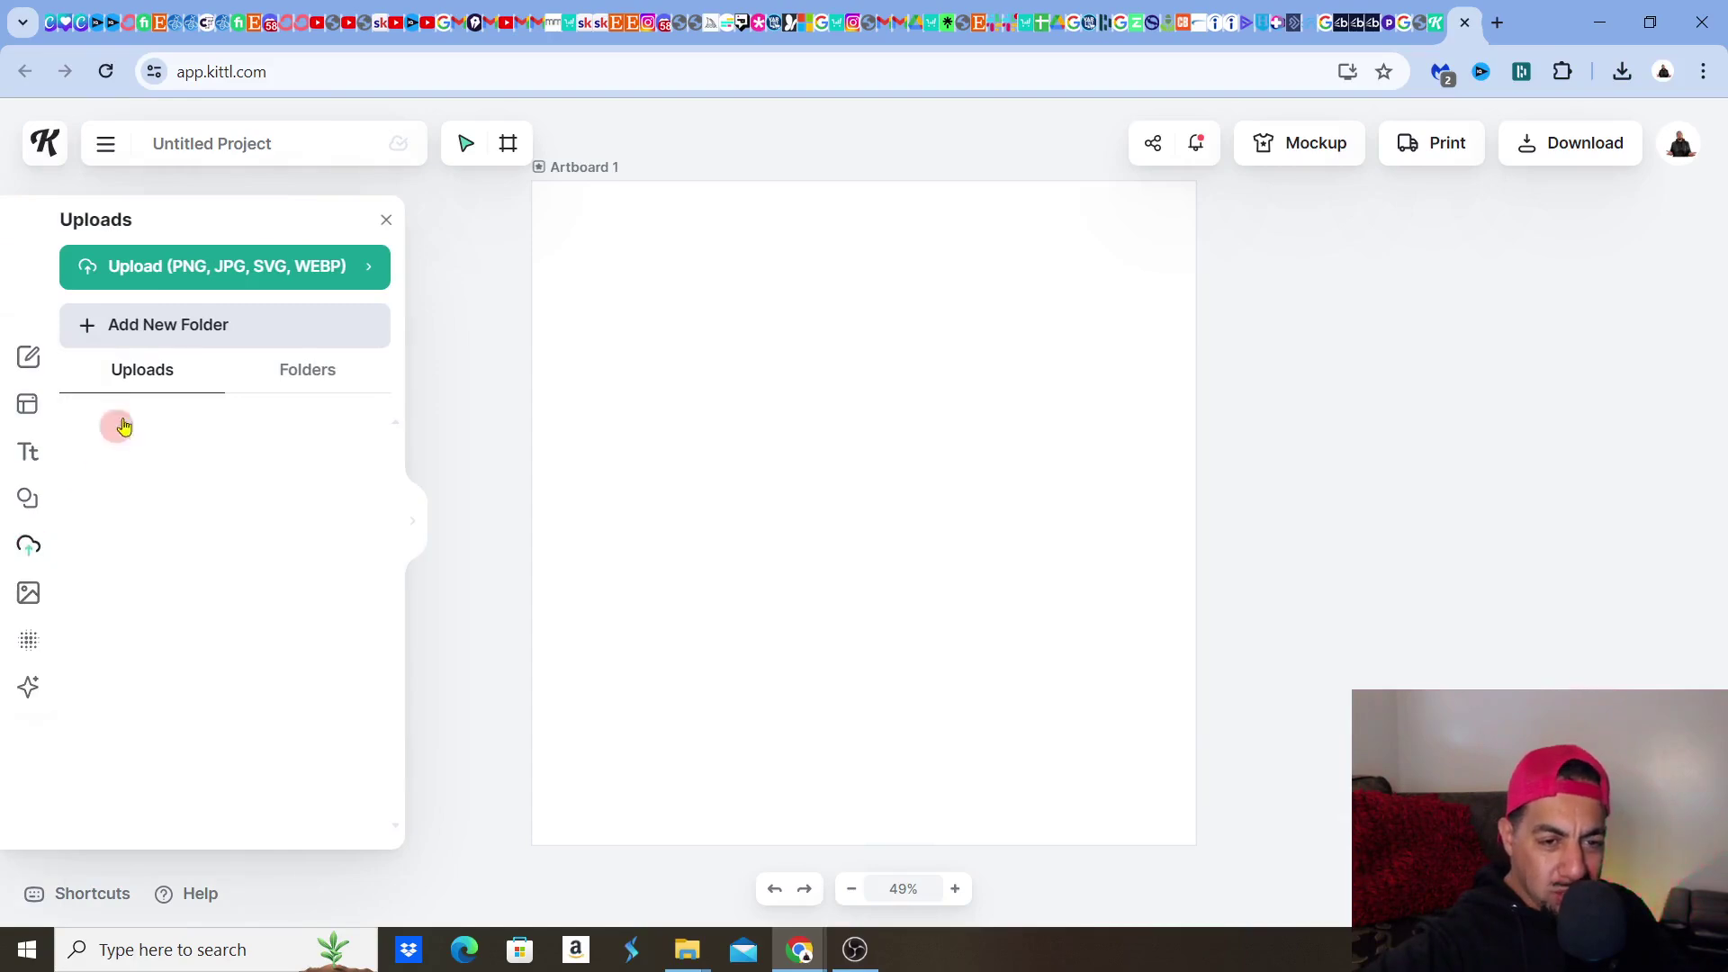
click(151, 270)
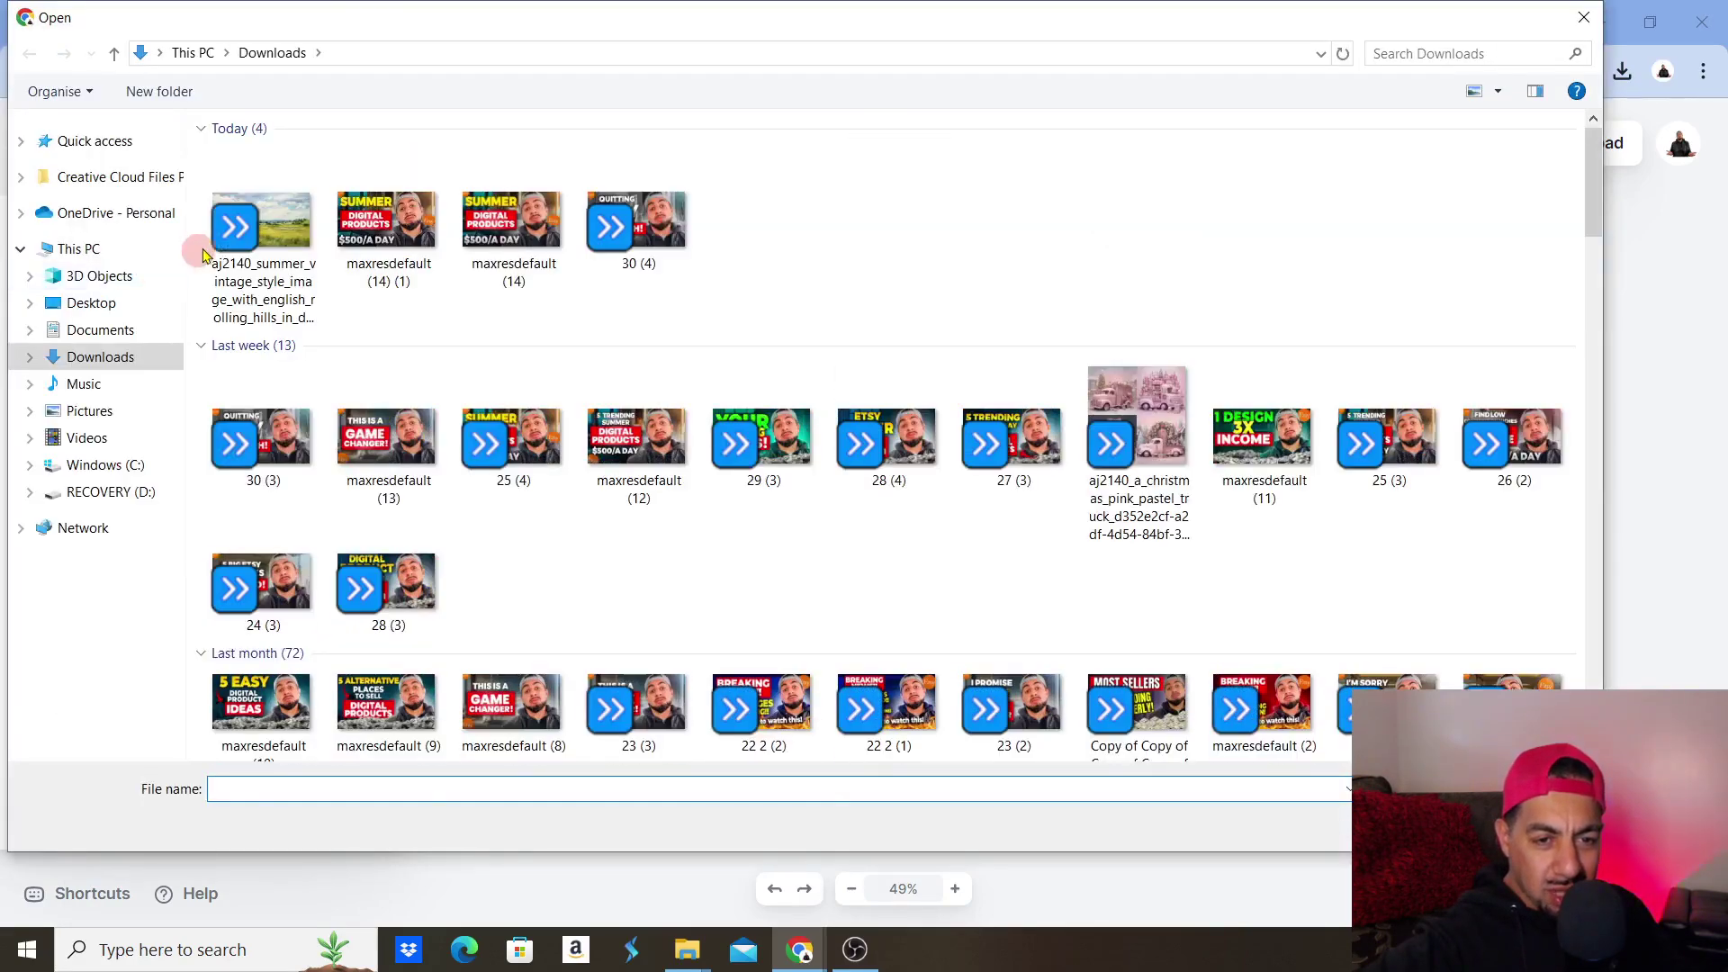
click(255, 239)
key(Return)
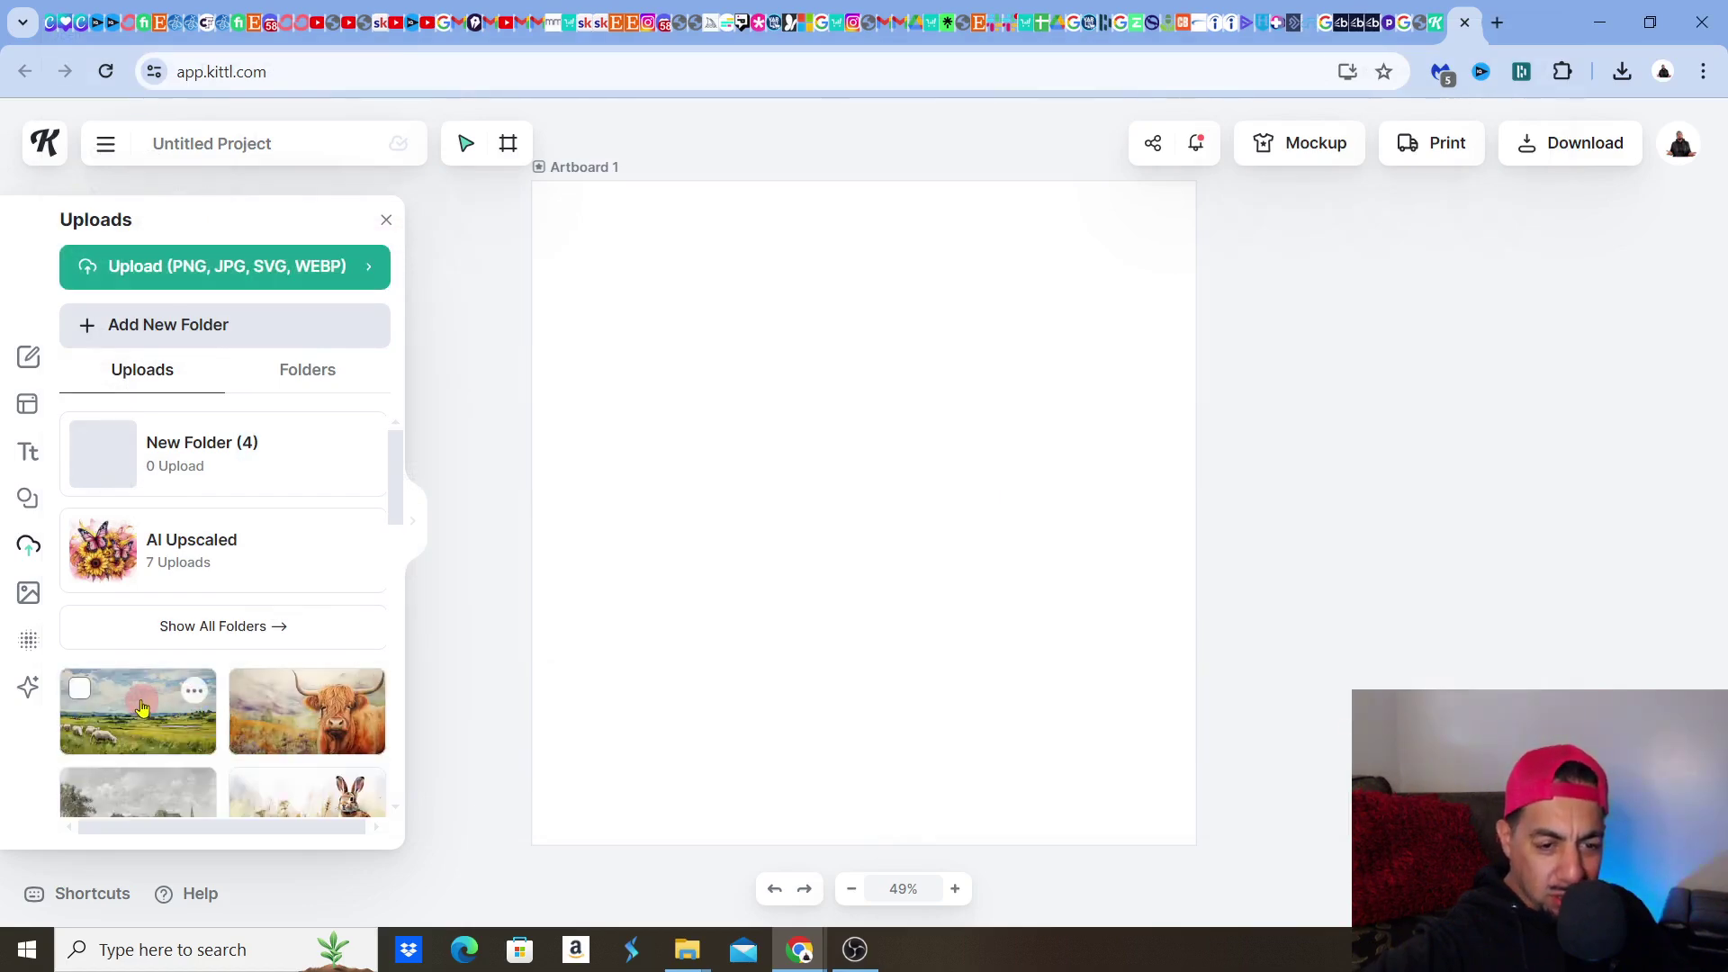
- Resize the artboard to 1920 px wide and 1080 px high
click(810, 548)
click(1431, 396)
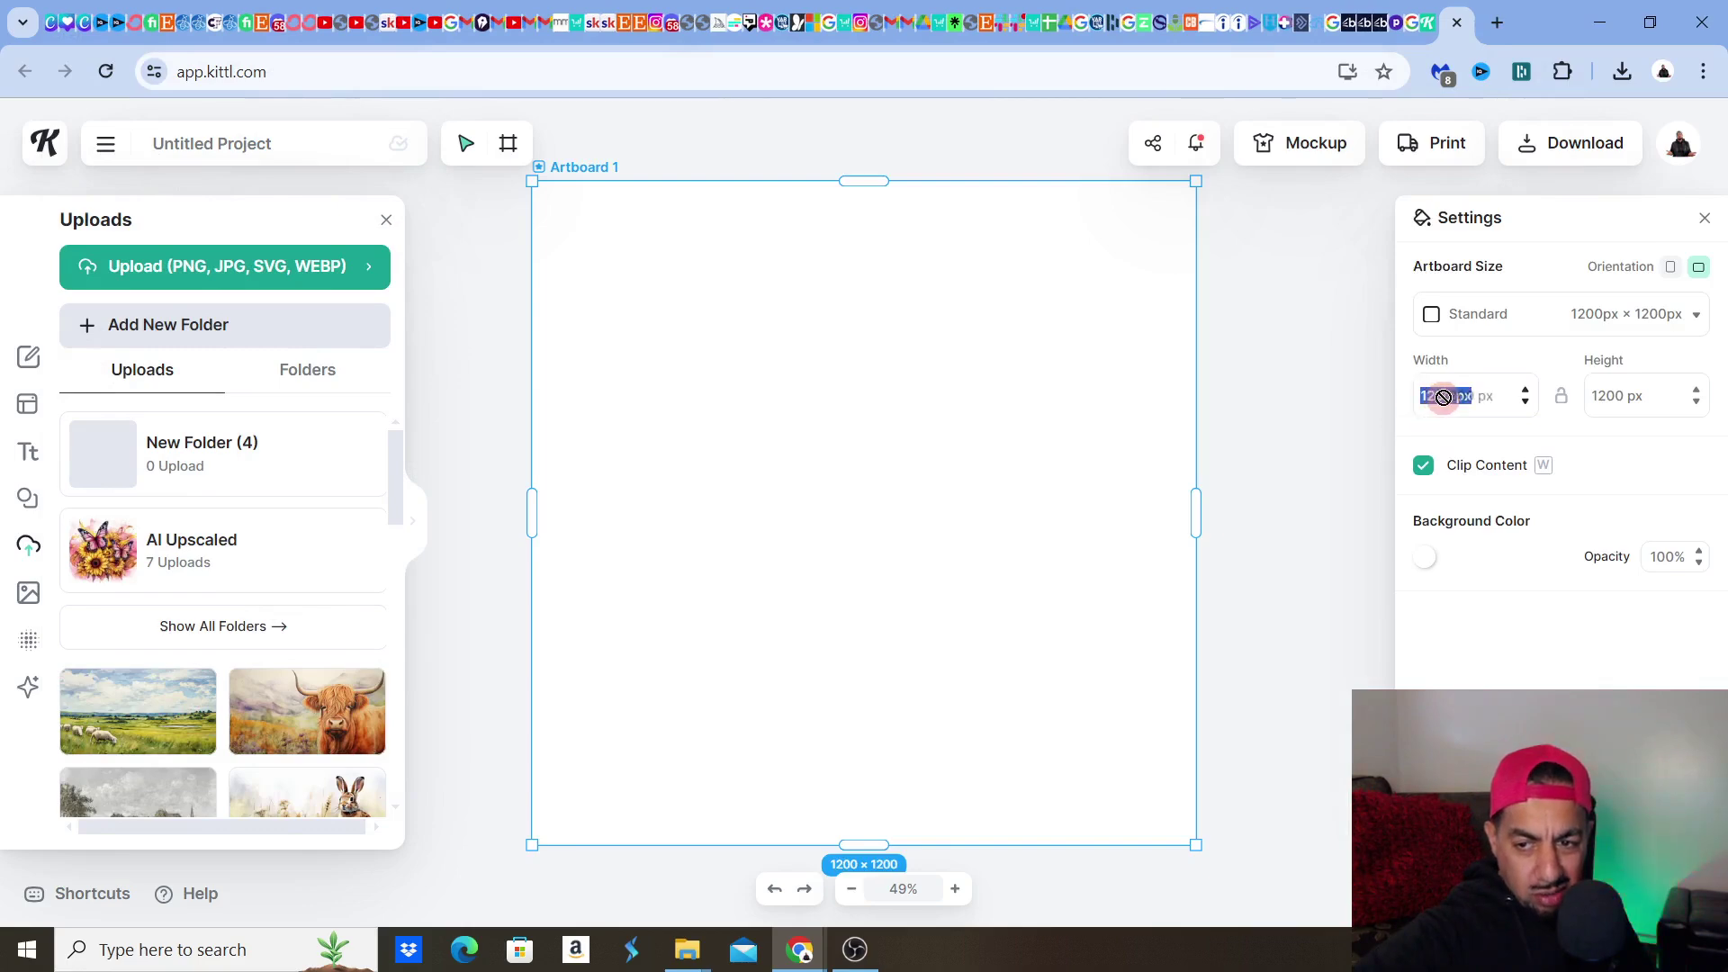
key(Left)
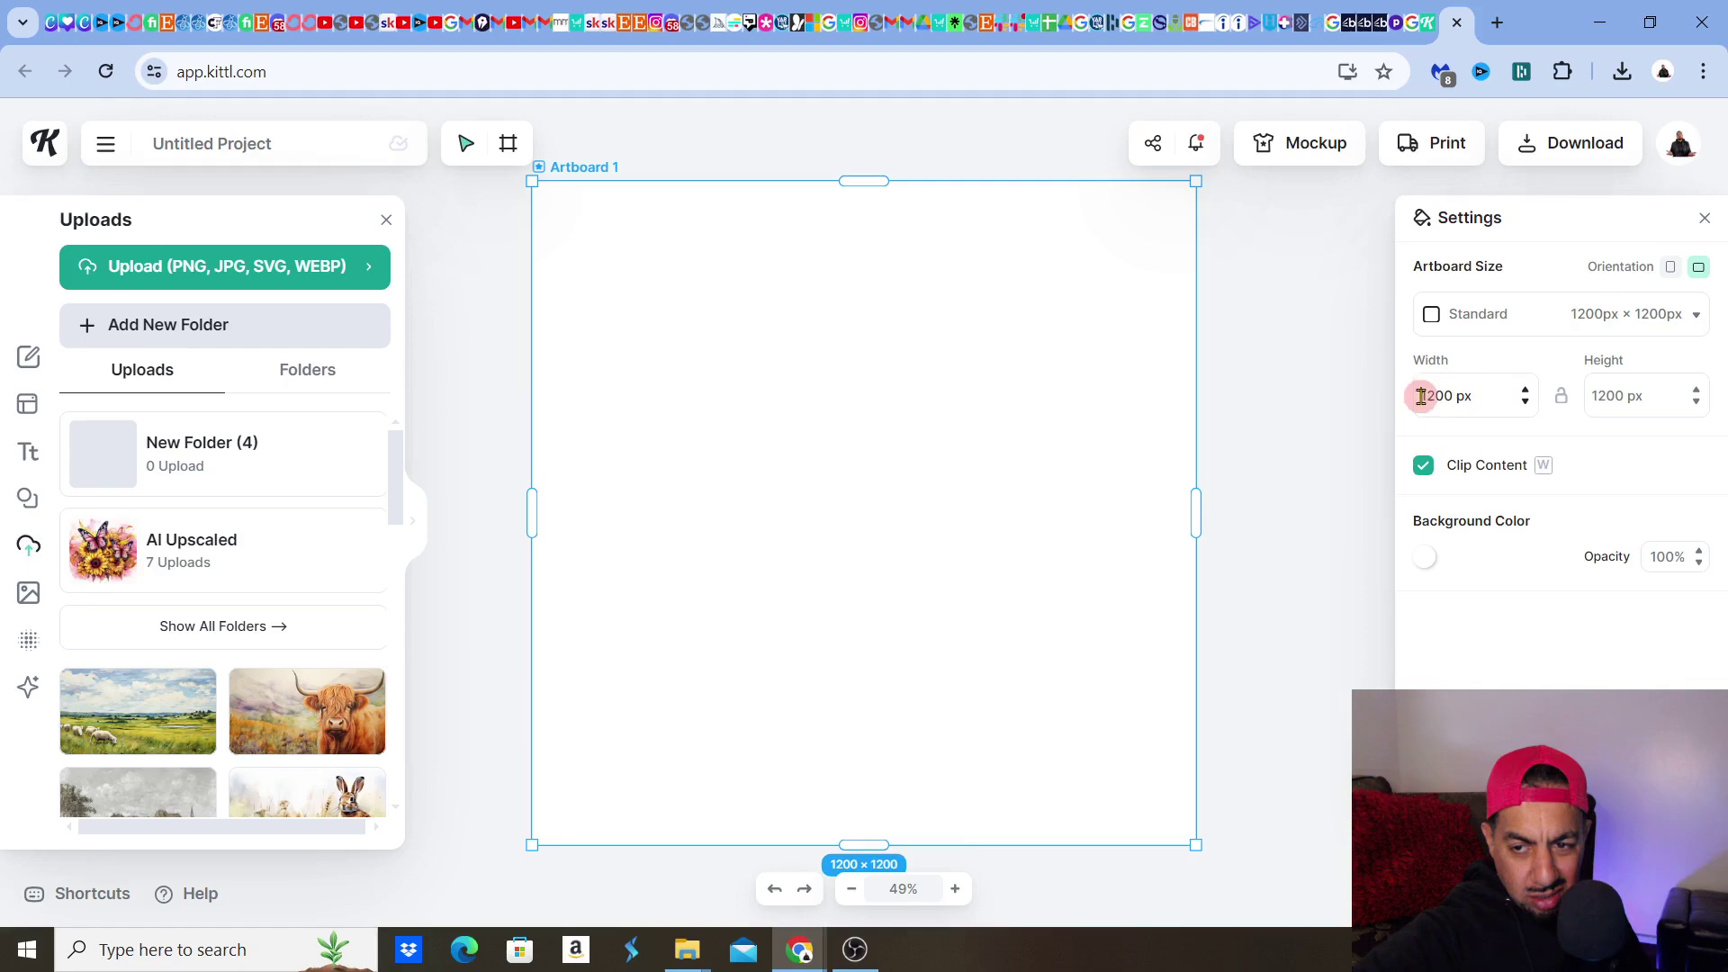
double_click(1445, 396)
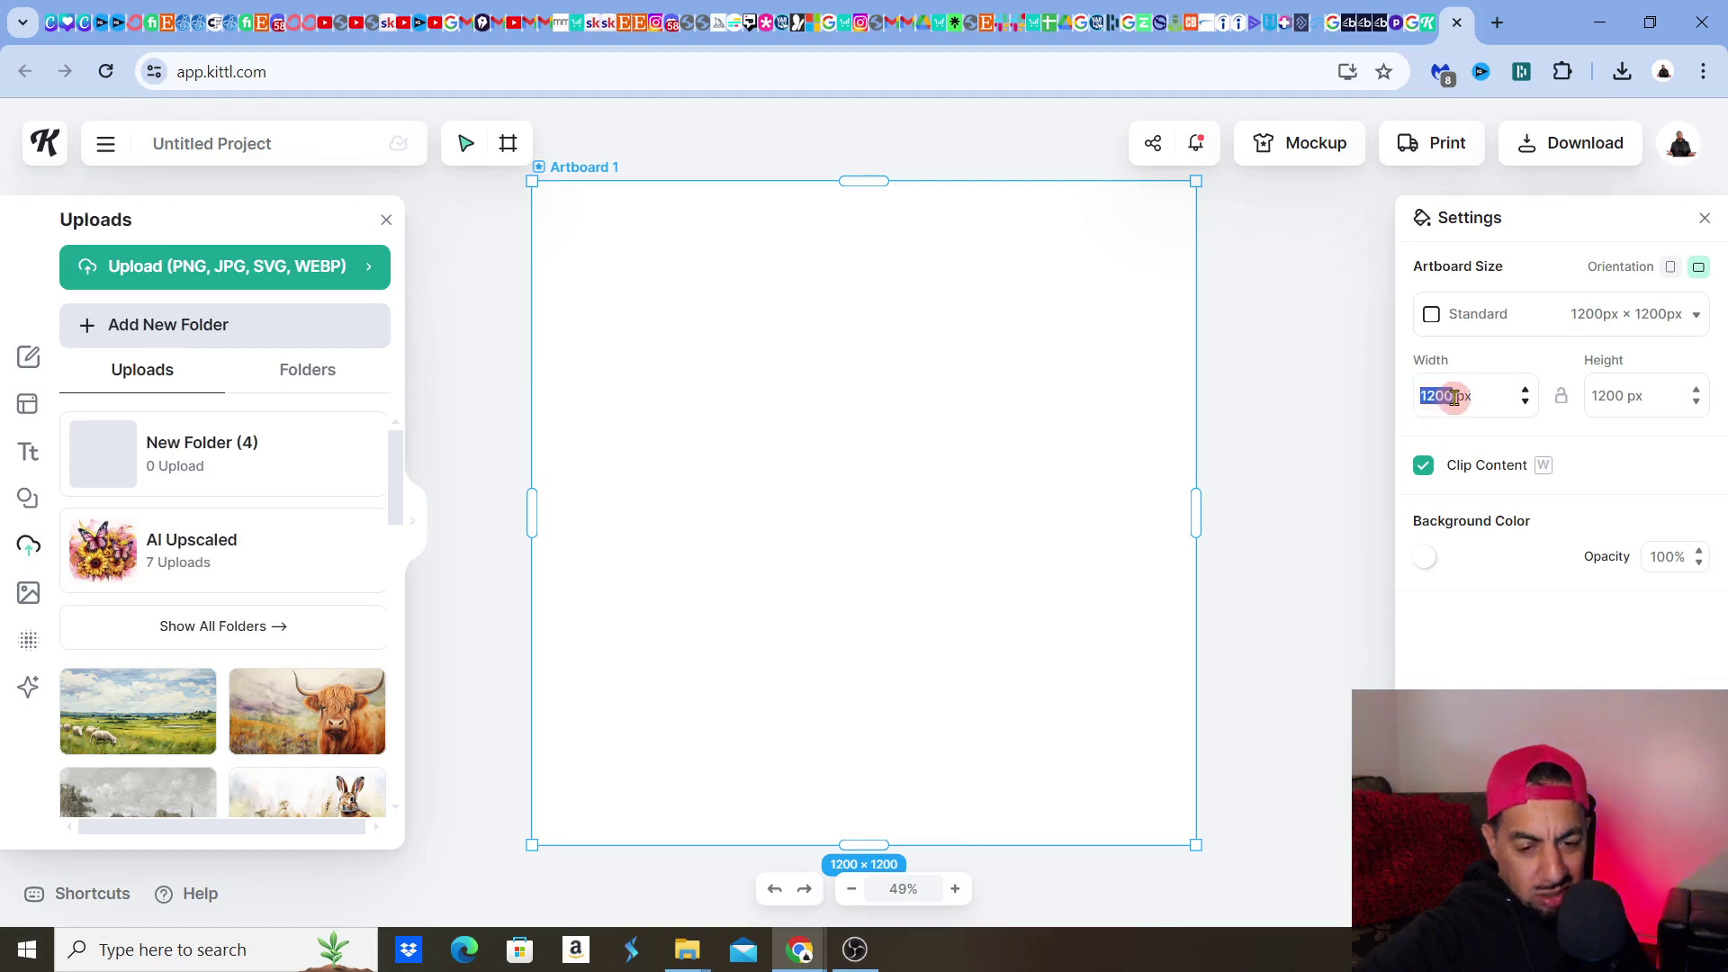
text(1920)
key(Tab)
text(1080)
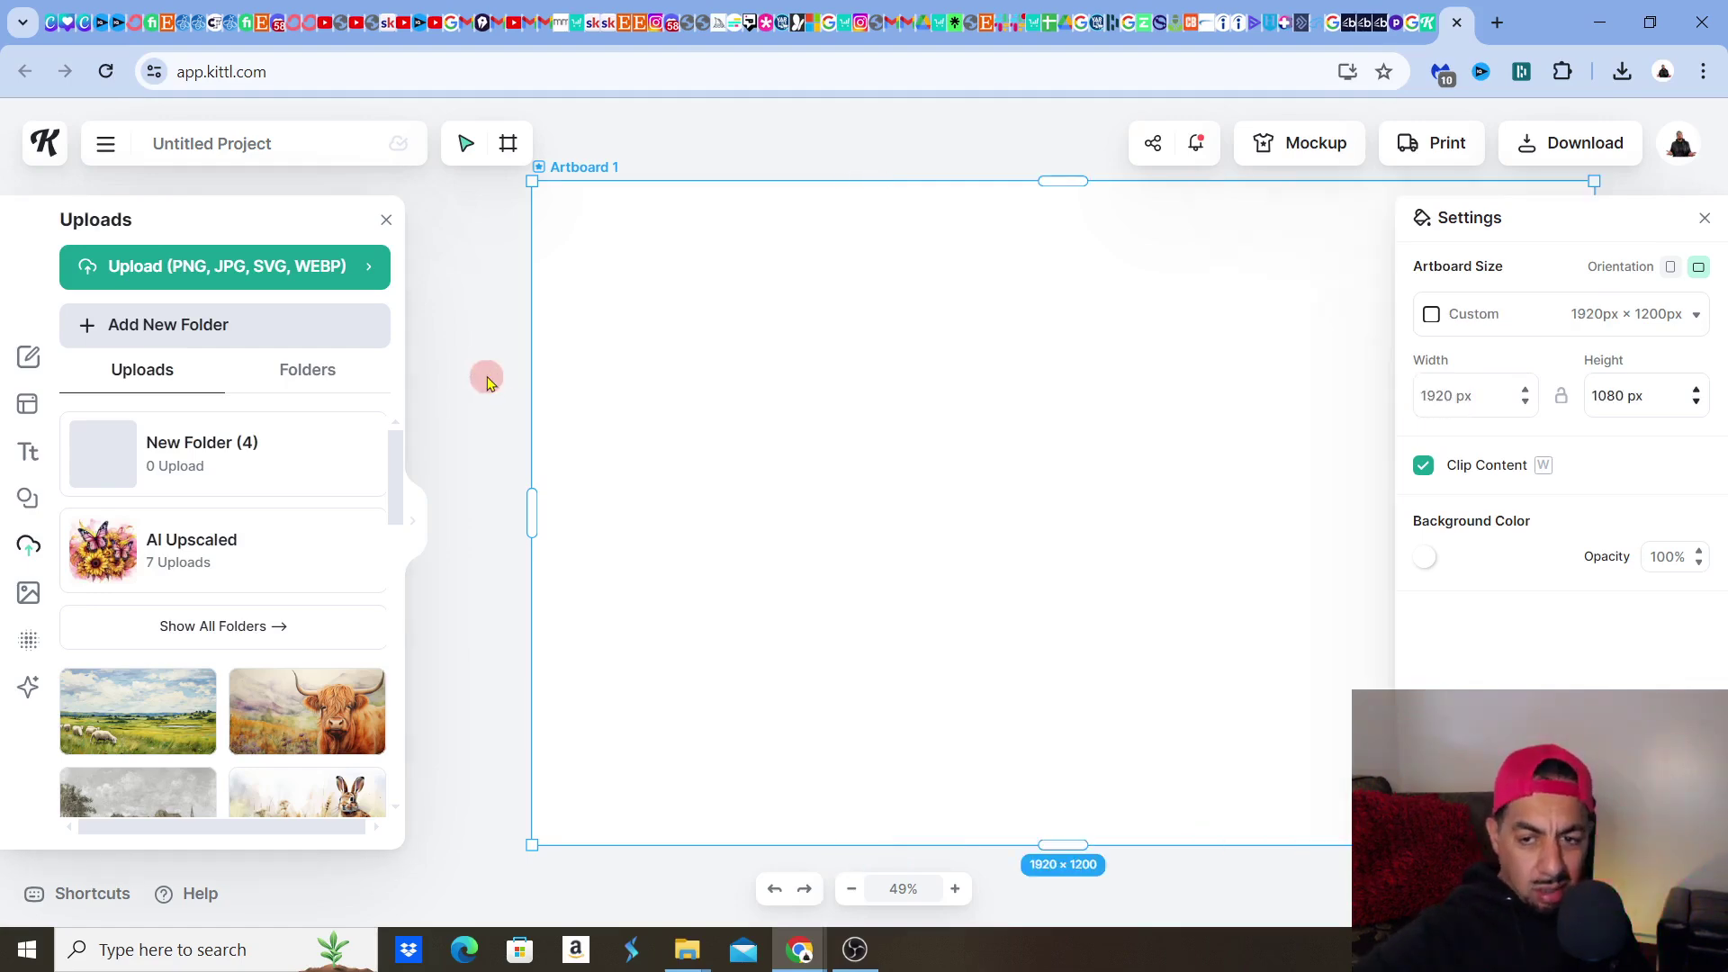
click(486, 382)
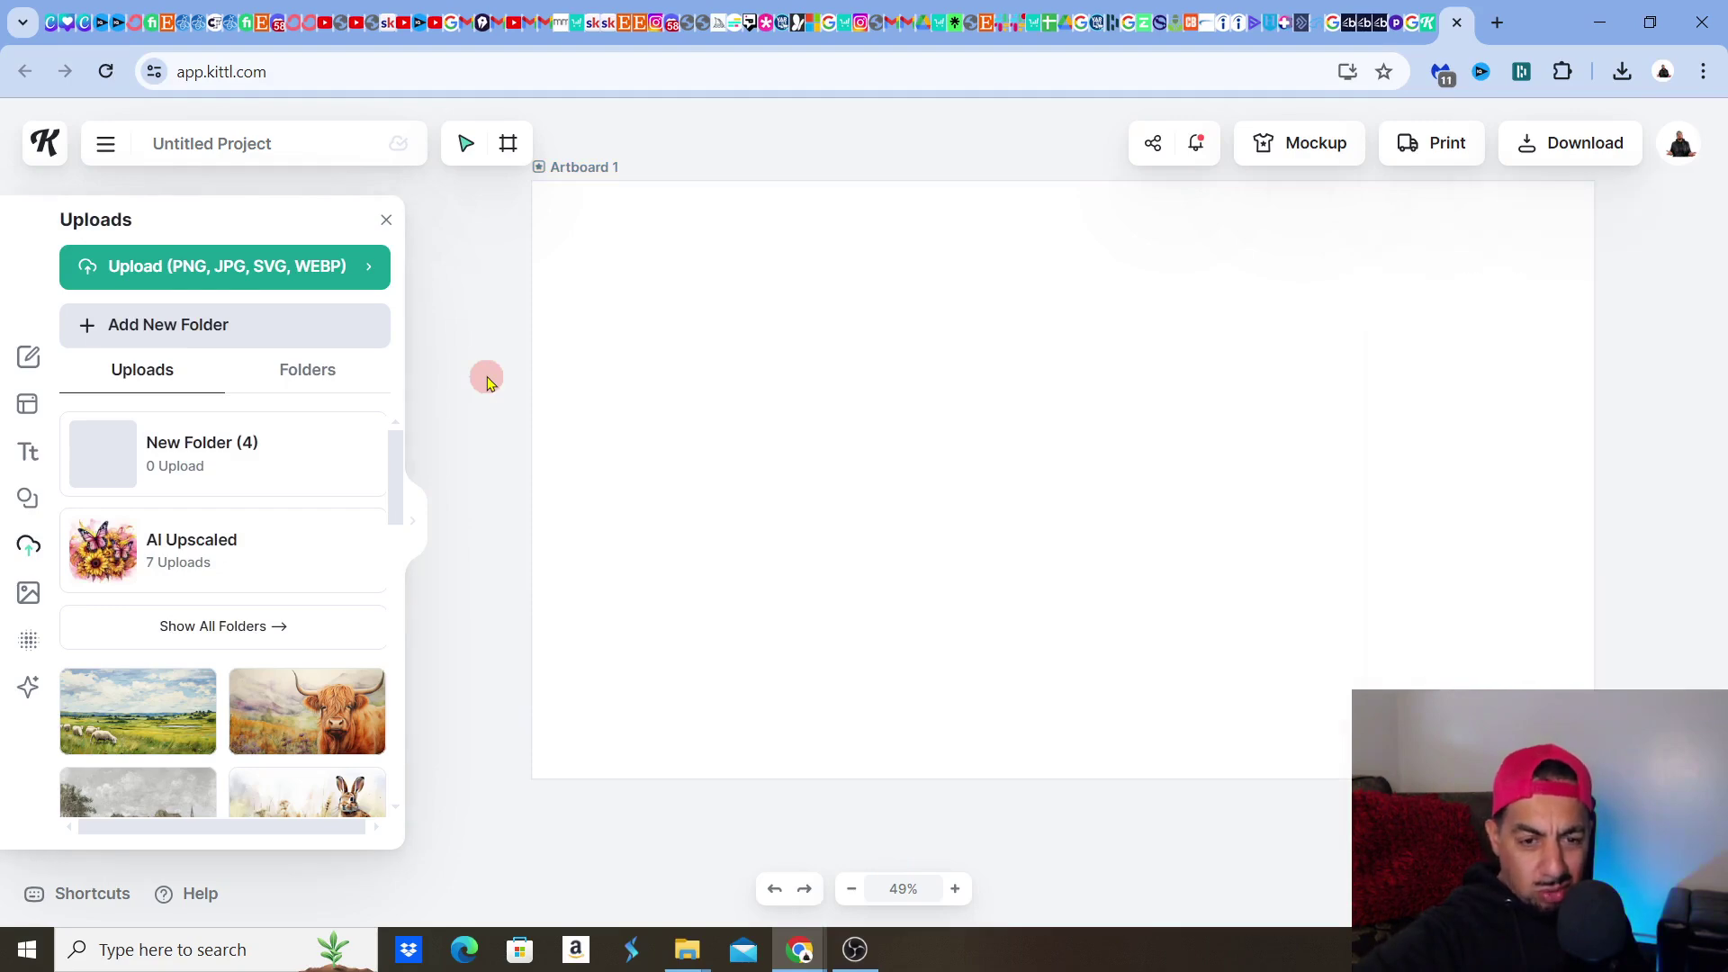
- Place the uploaded sheep landscape on the artboard, align it to the upper-left corner and enlarge it to fill the artboard
click(138, 715)
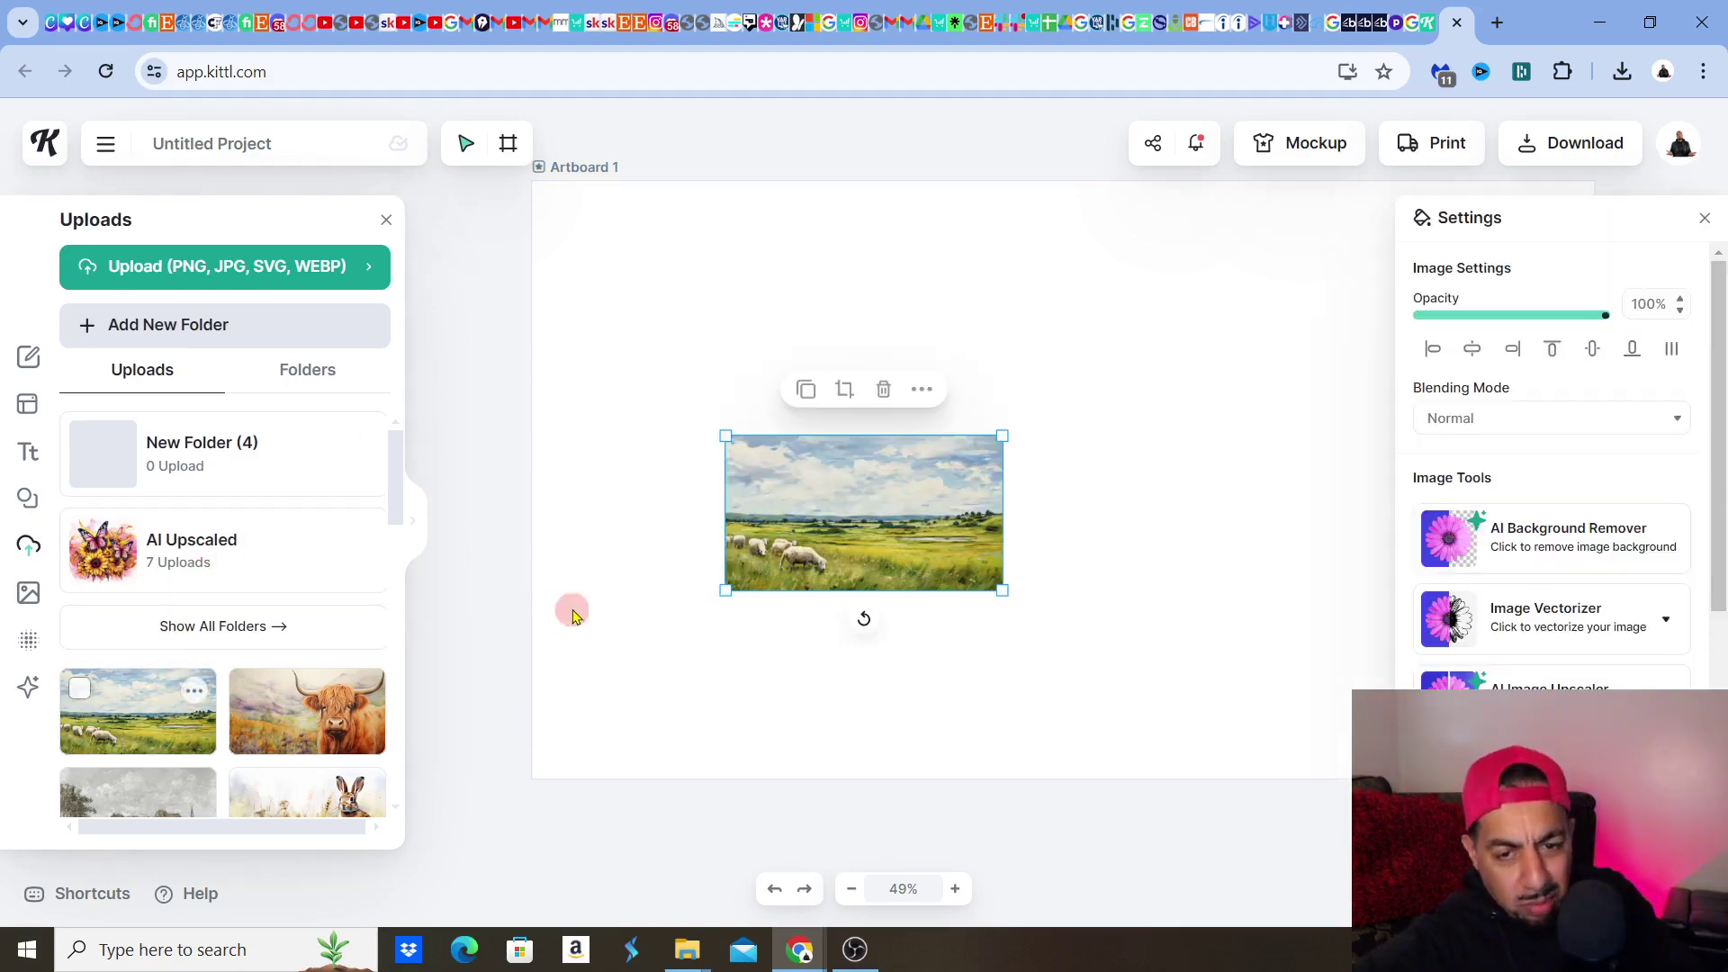
drag(725, 434, 613, 324)
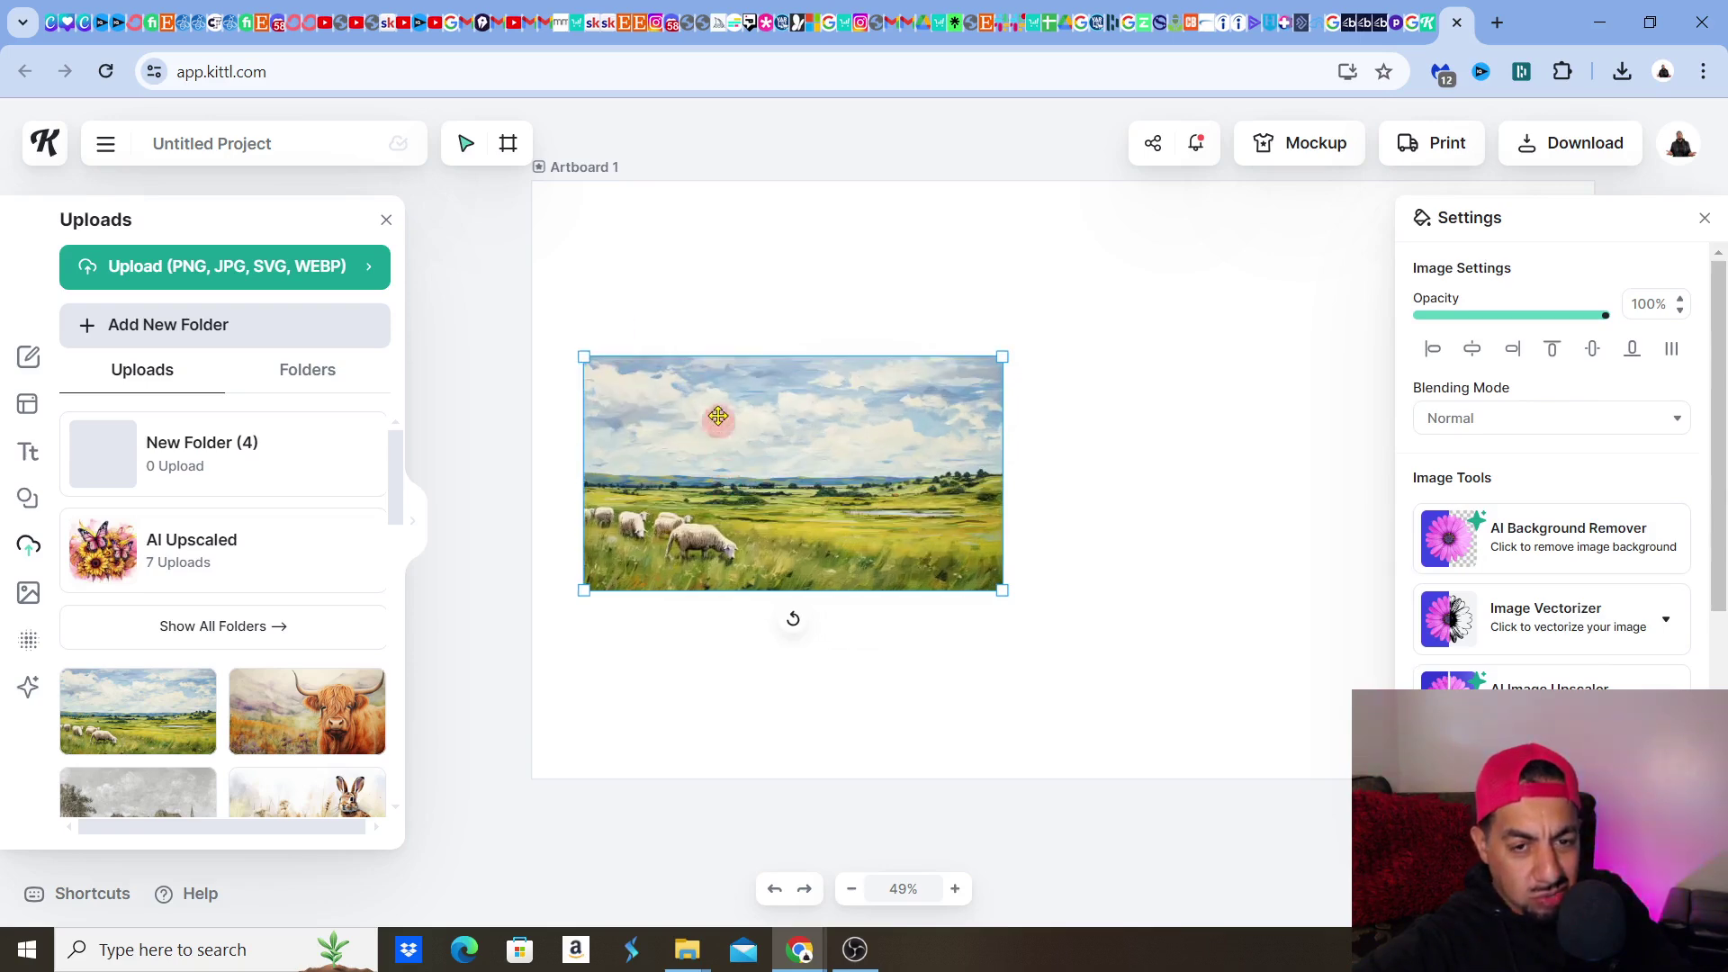
drag(717, 416, 673, 299)
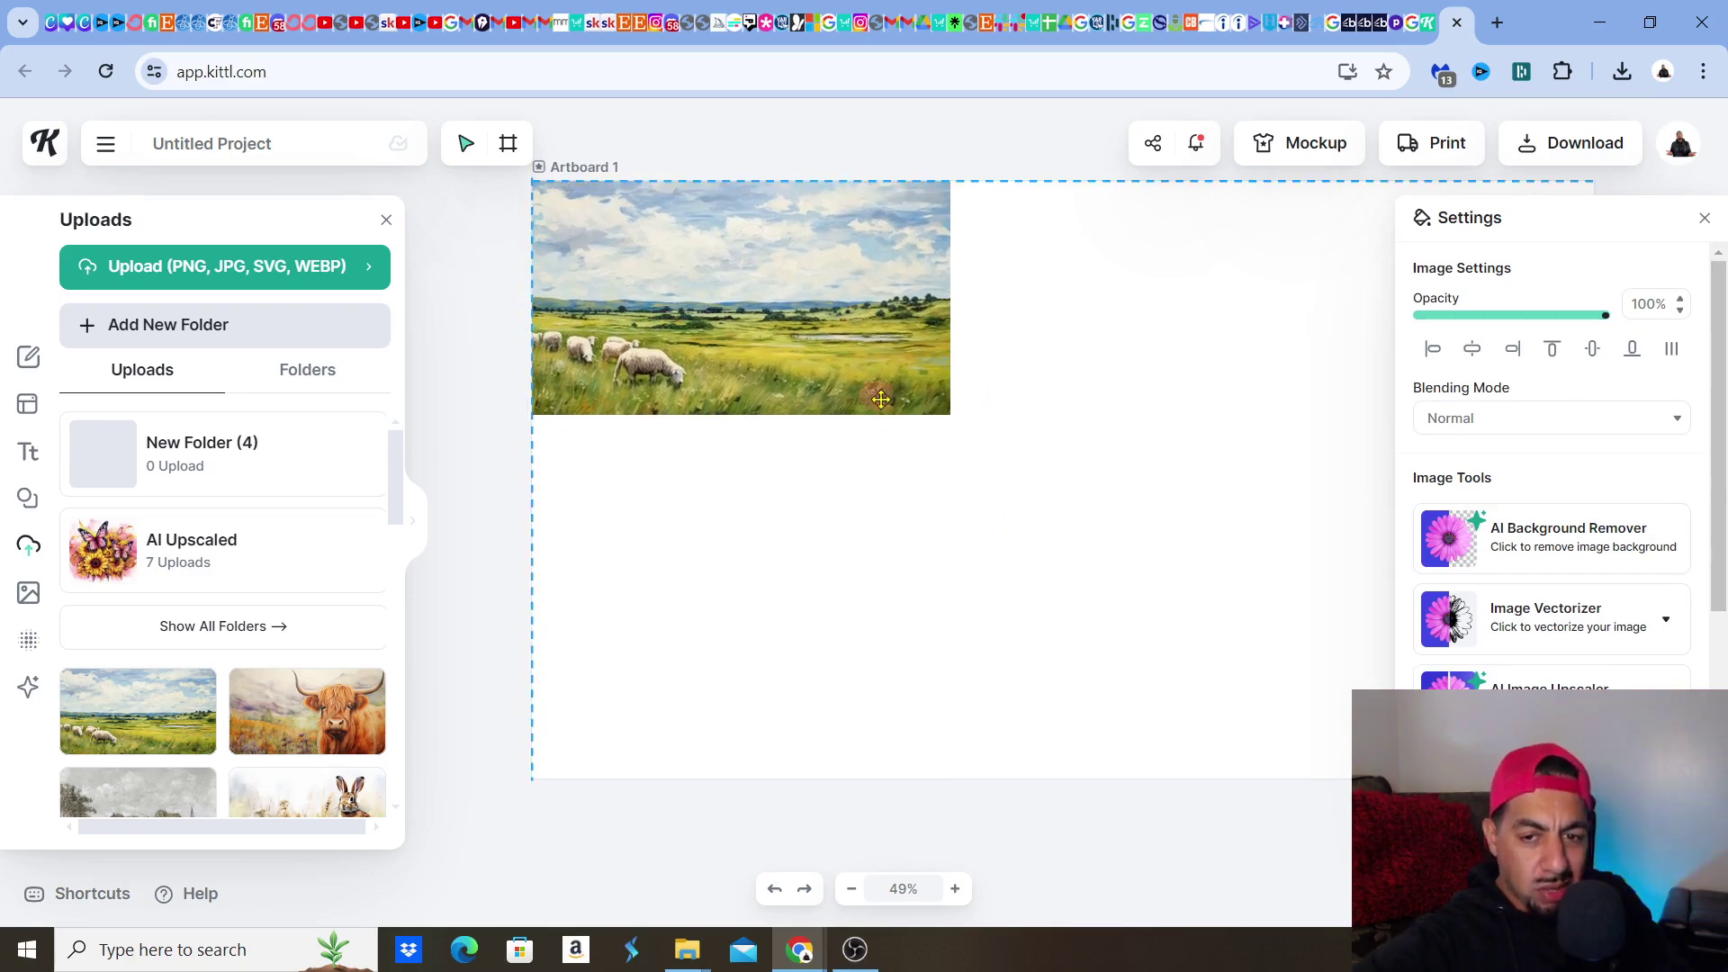
drag(944, 414, 1594, 776)
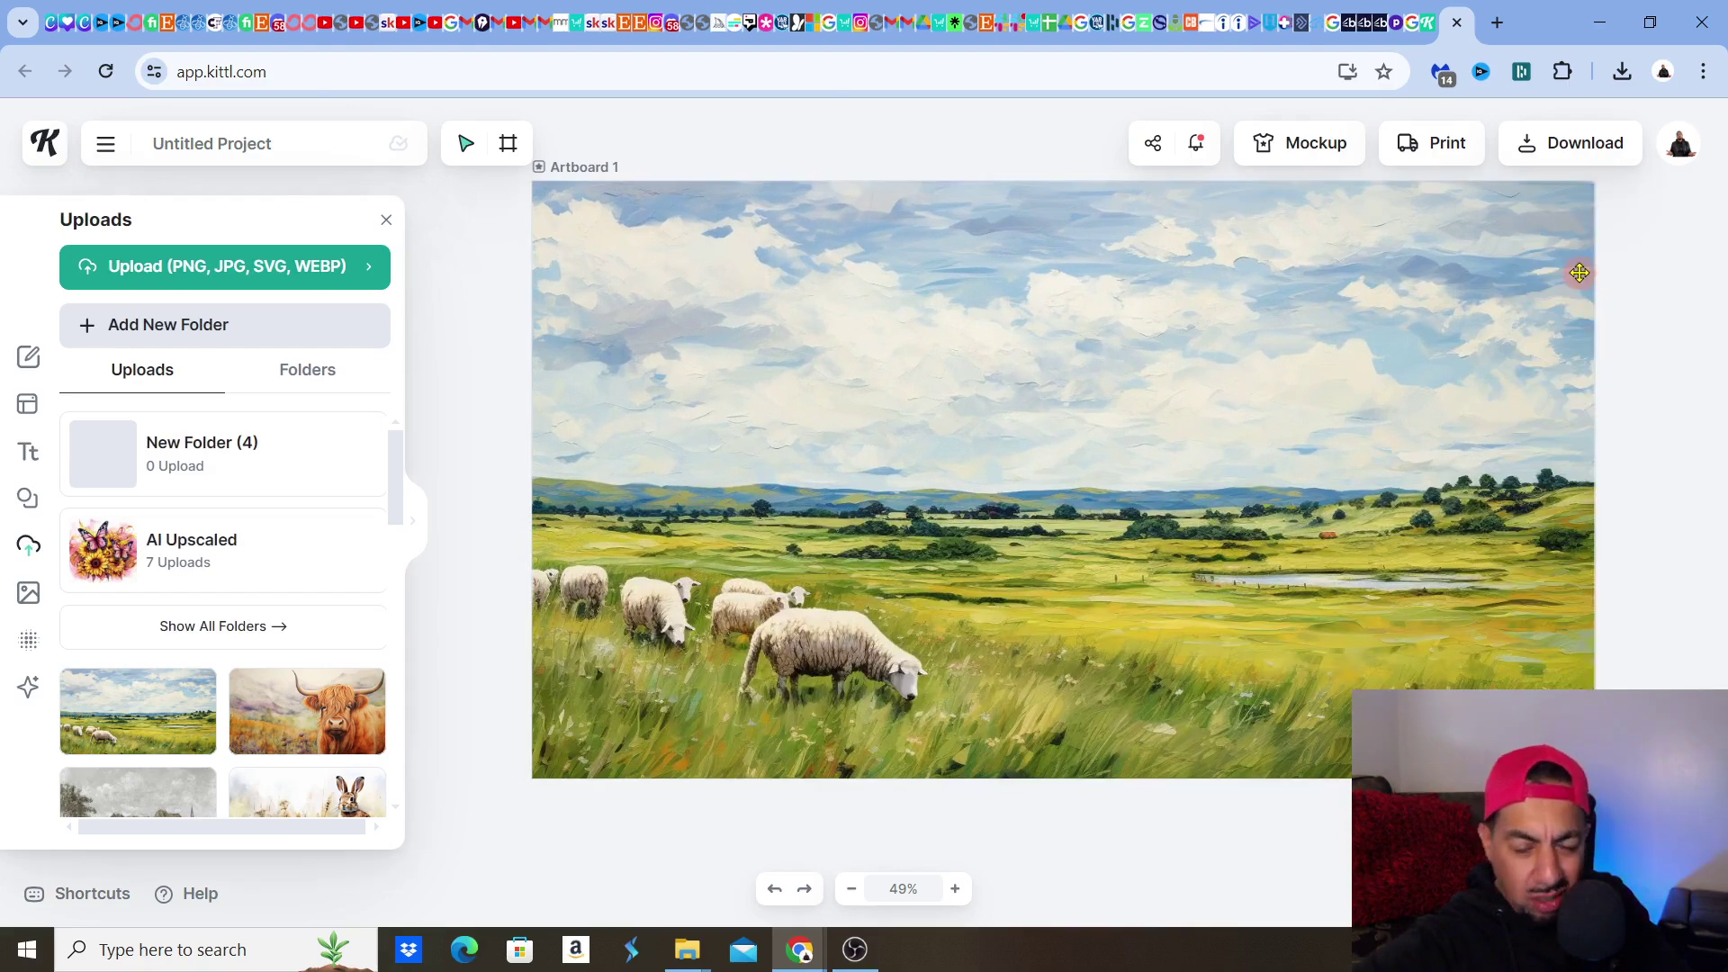
- Examine the landscape image's sharpness up close at 300% zoom, then return to the whole artboard at 50%
click(955, 888)
click(955, 889)
click(955, 888)
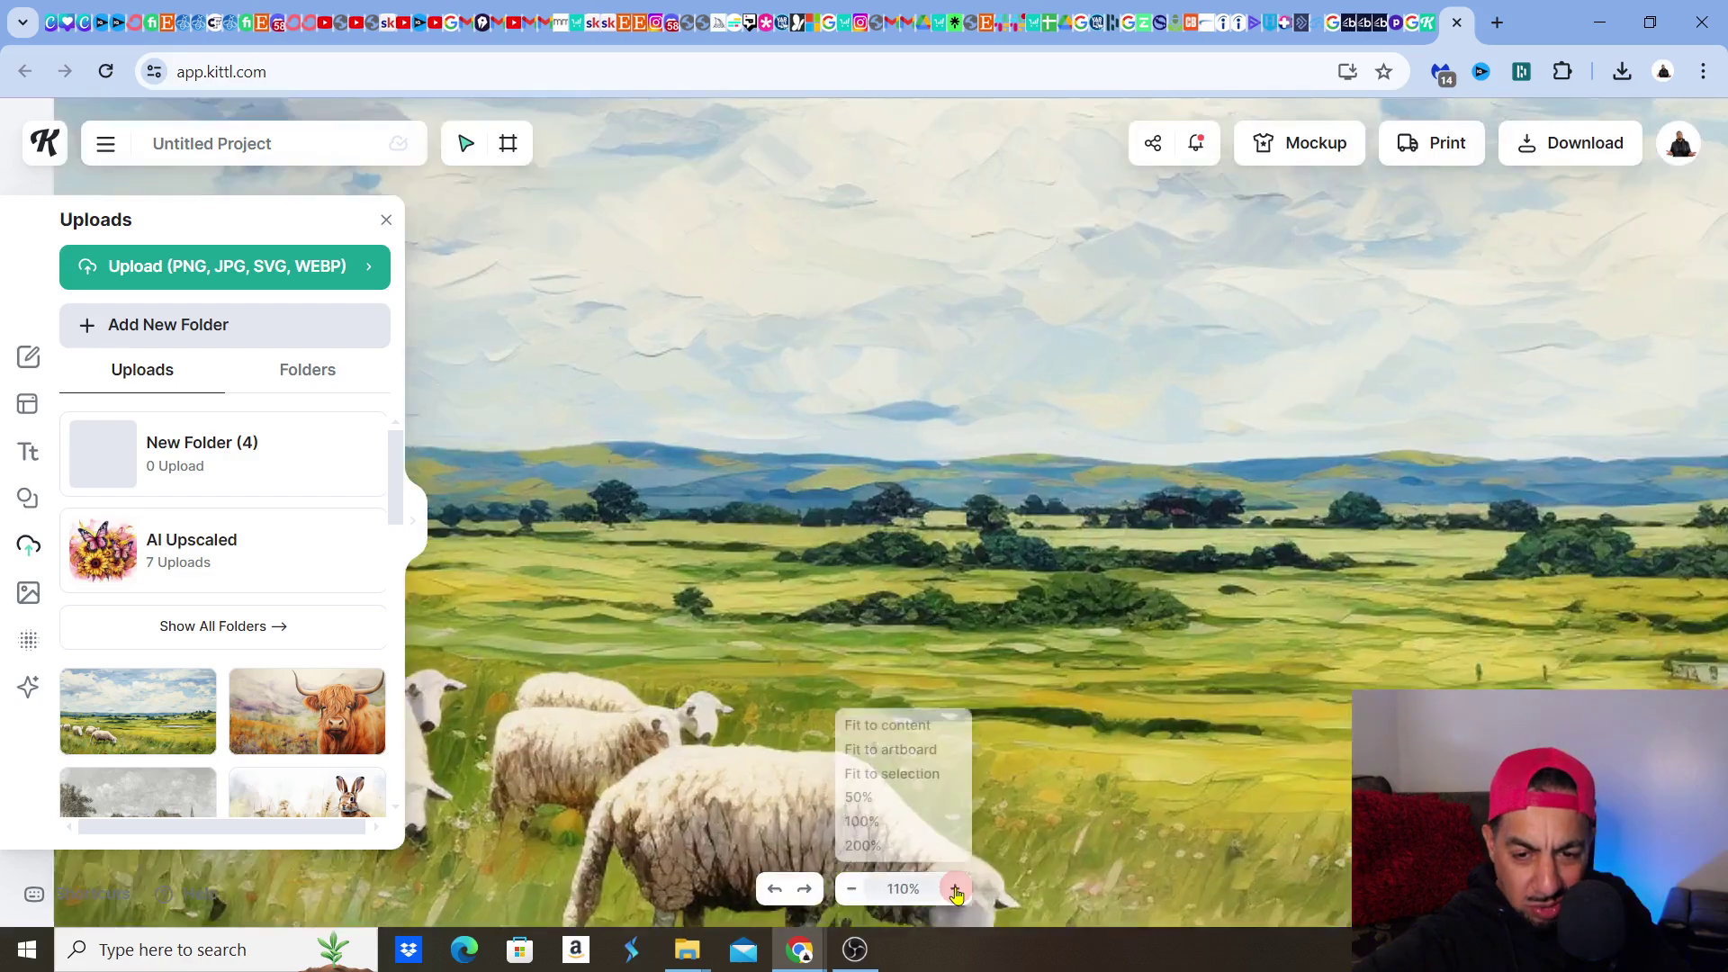
click(955, 889)
click(955, 888)
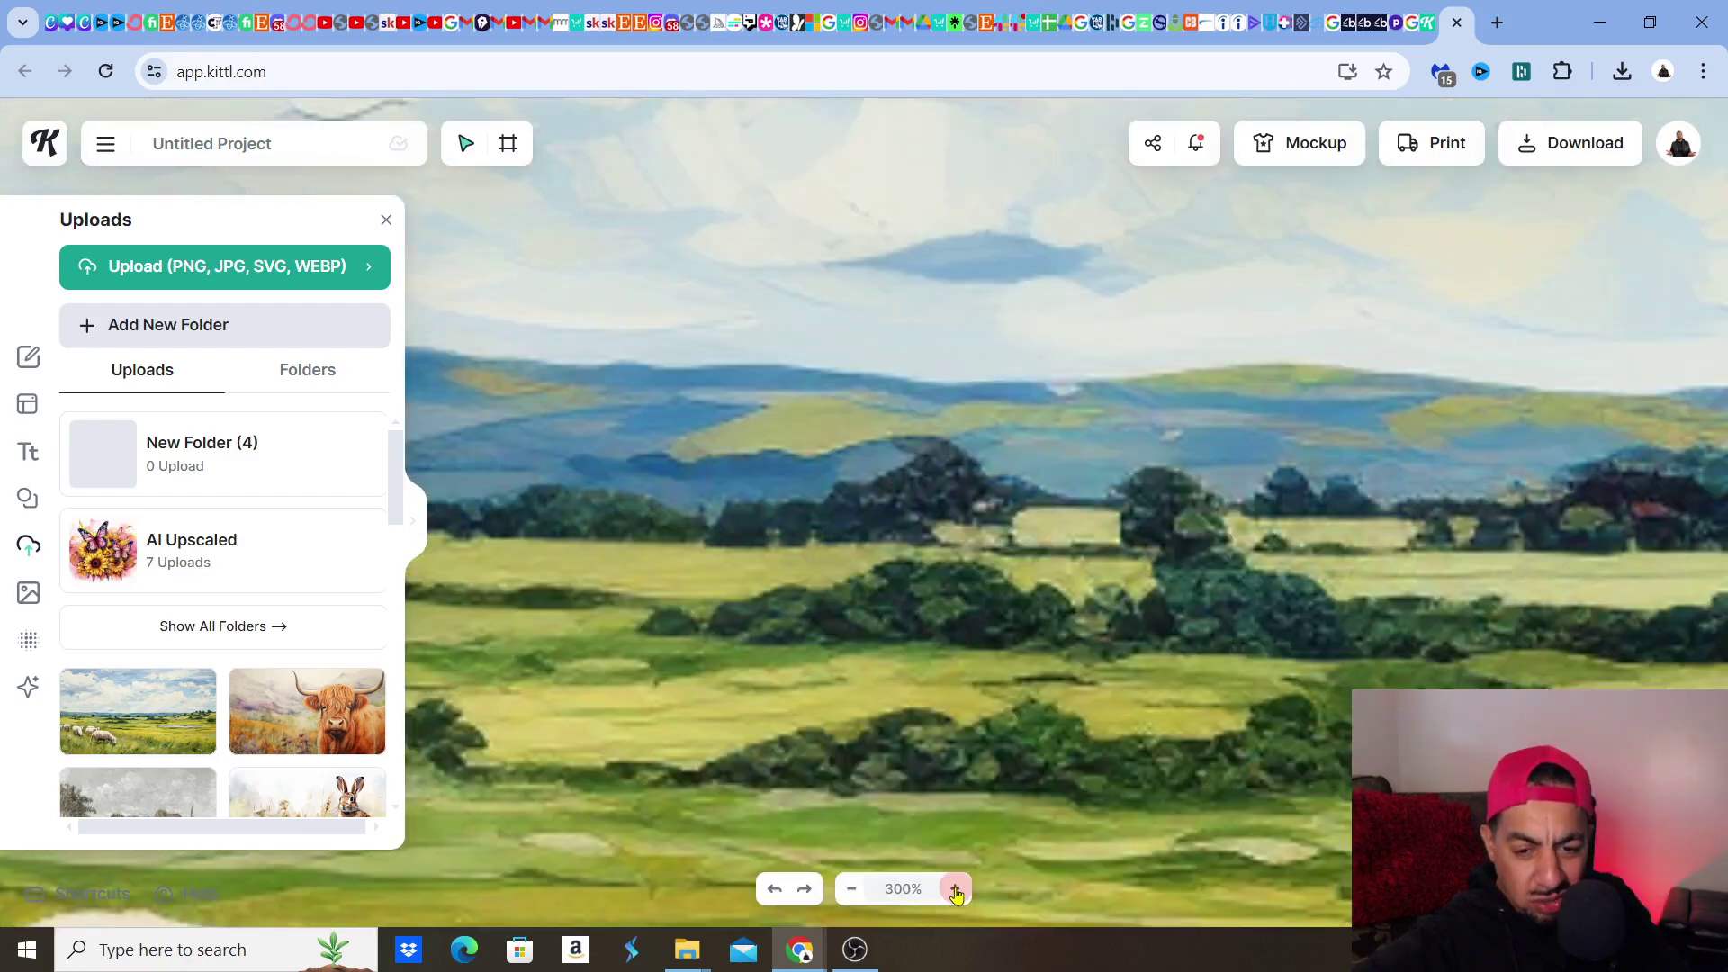
click(853, 889)
click(853, 889)
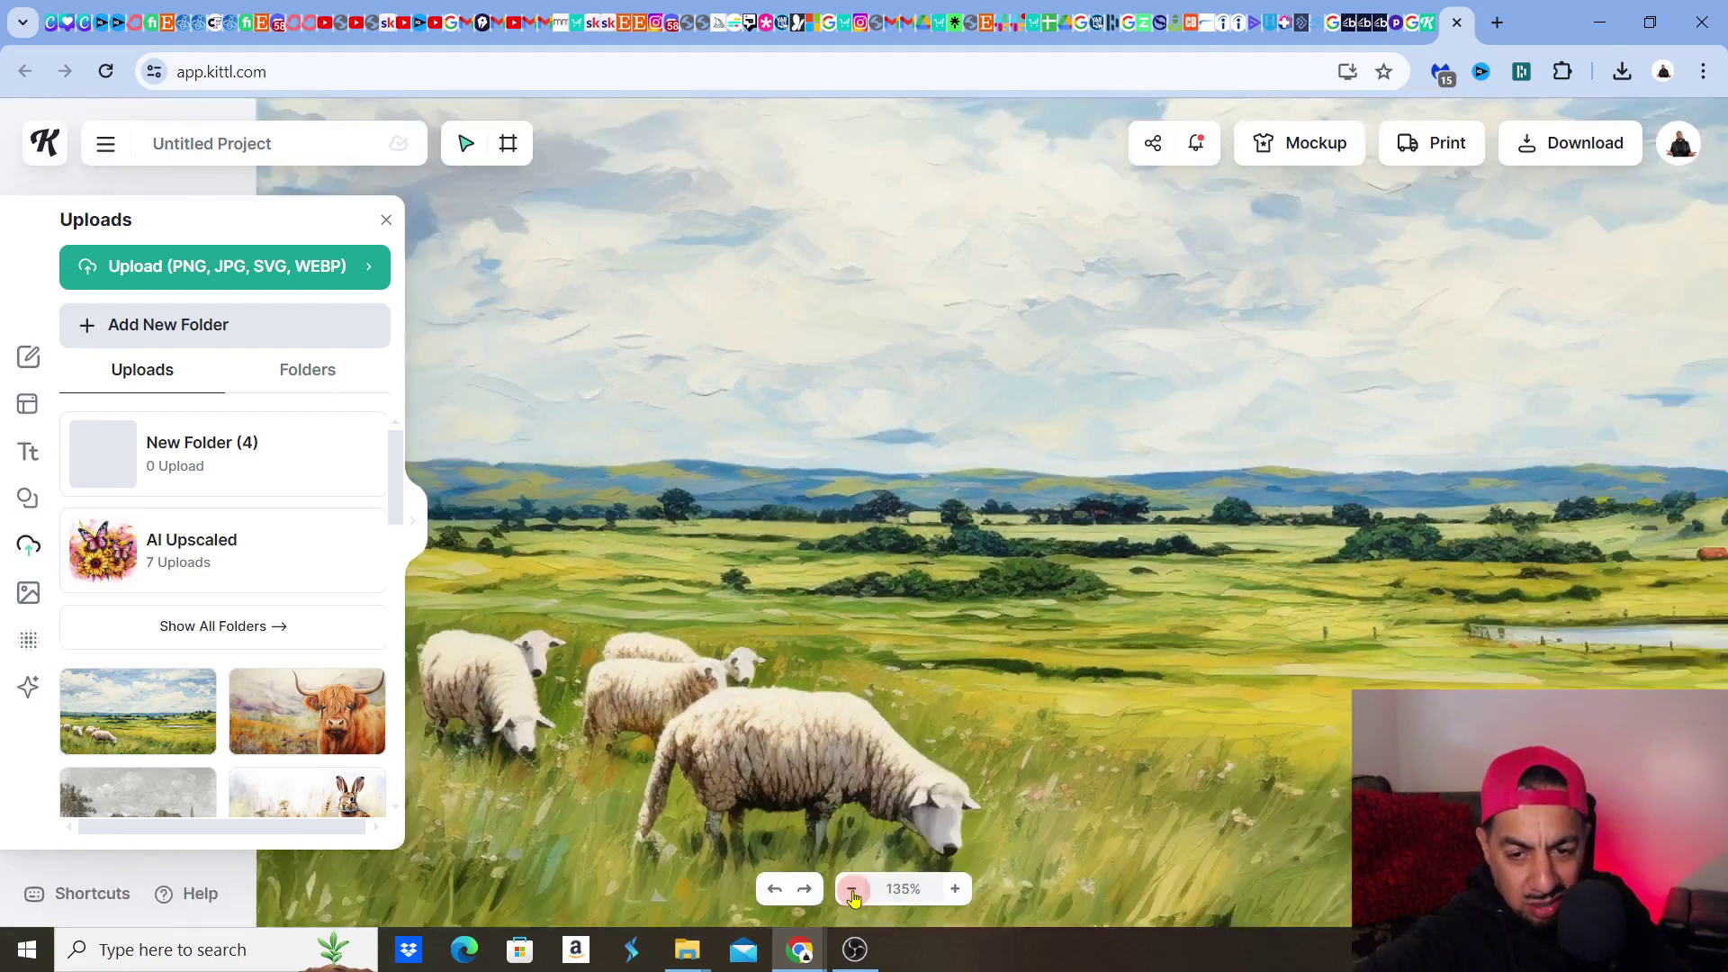
click(853, 889)
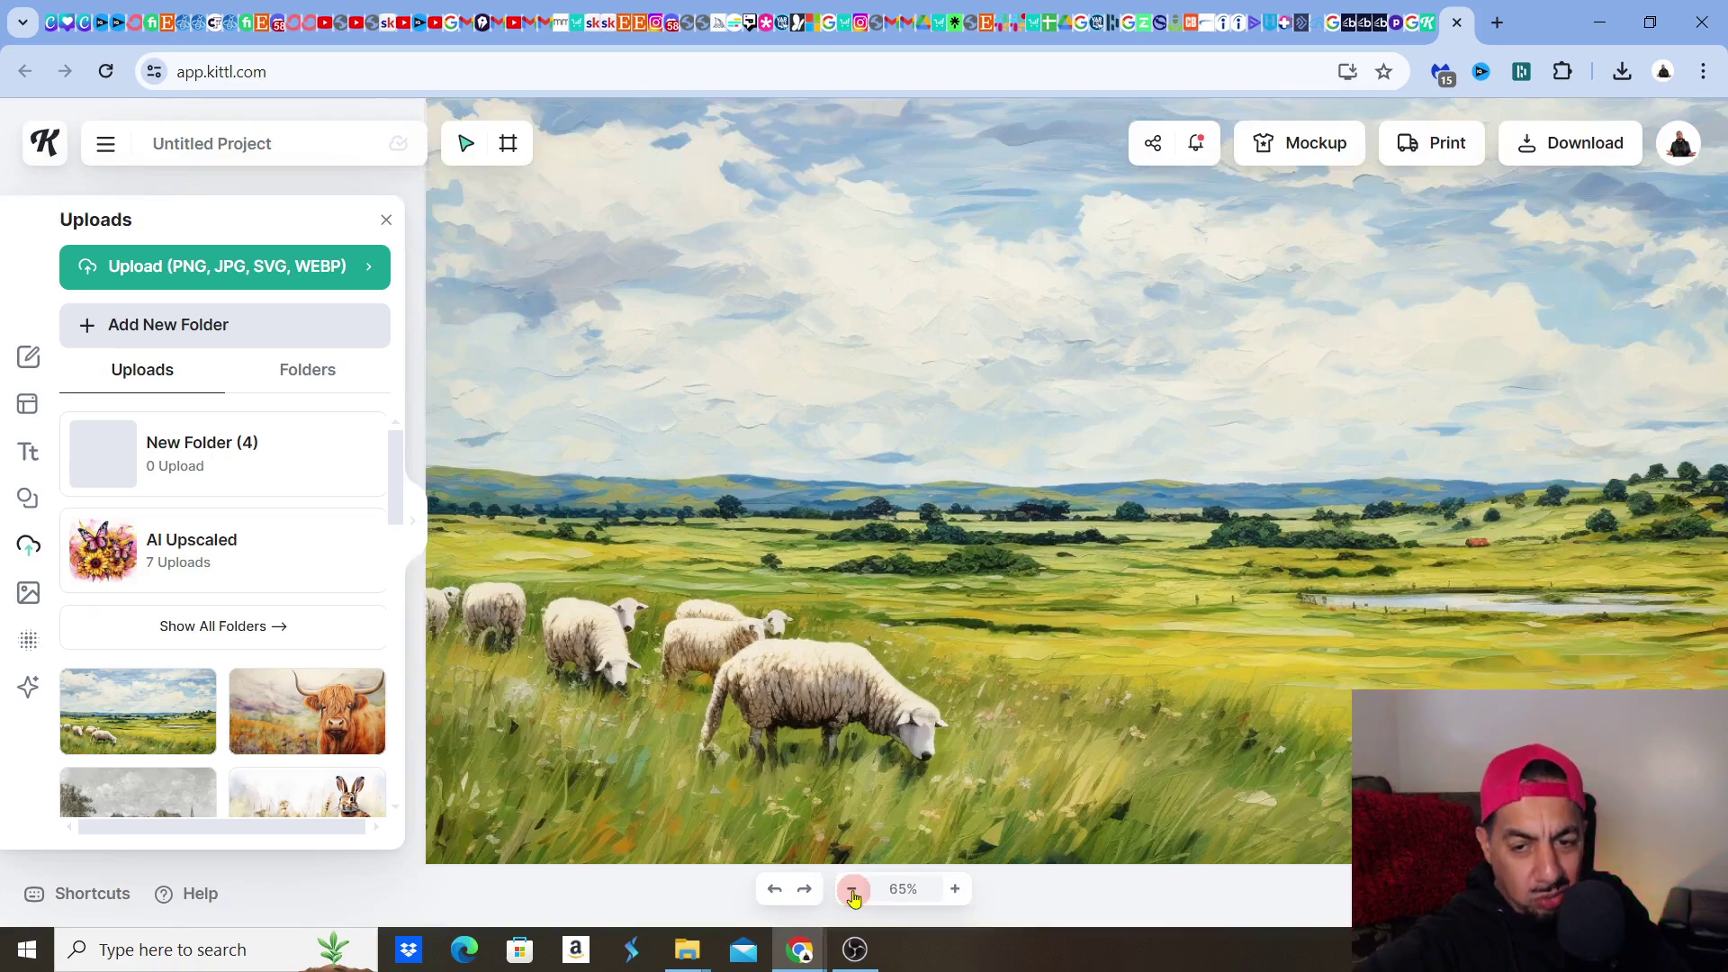
click(853, 889)
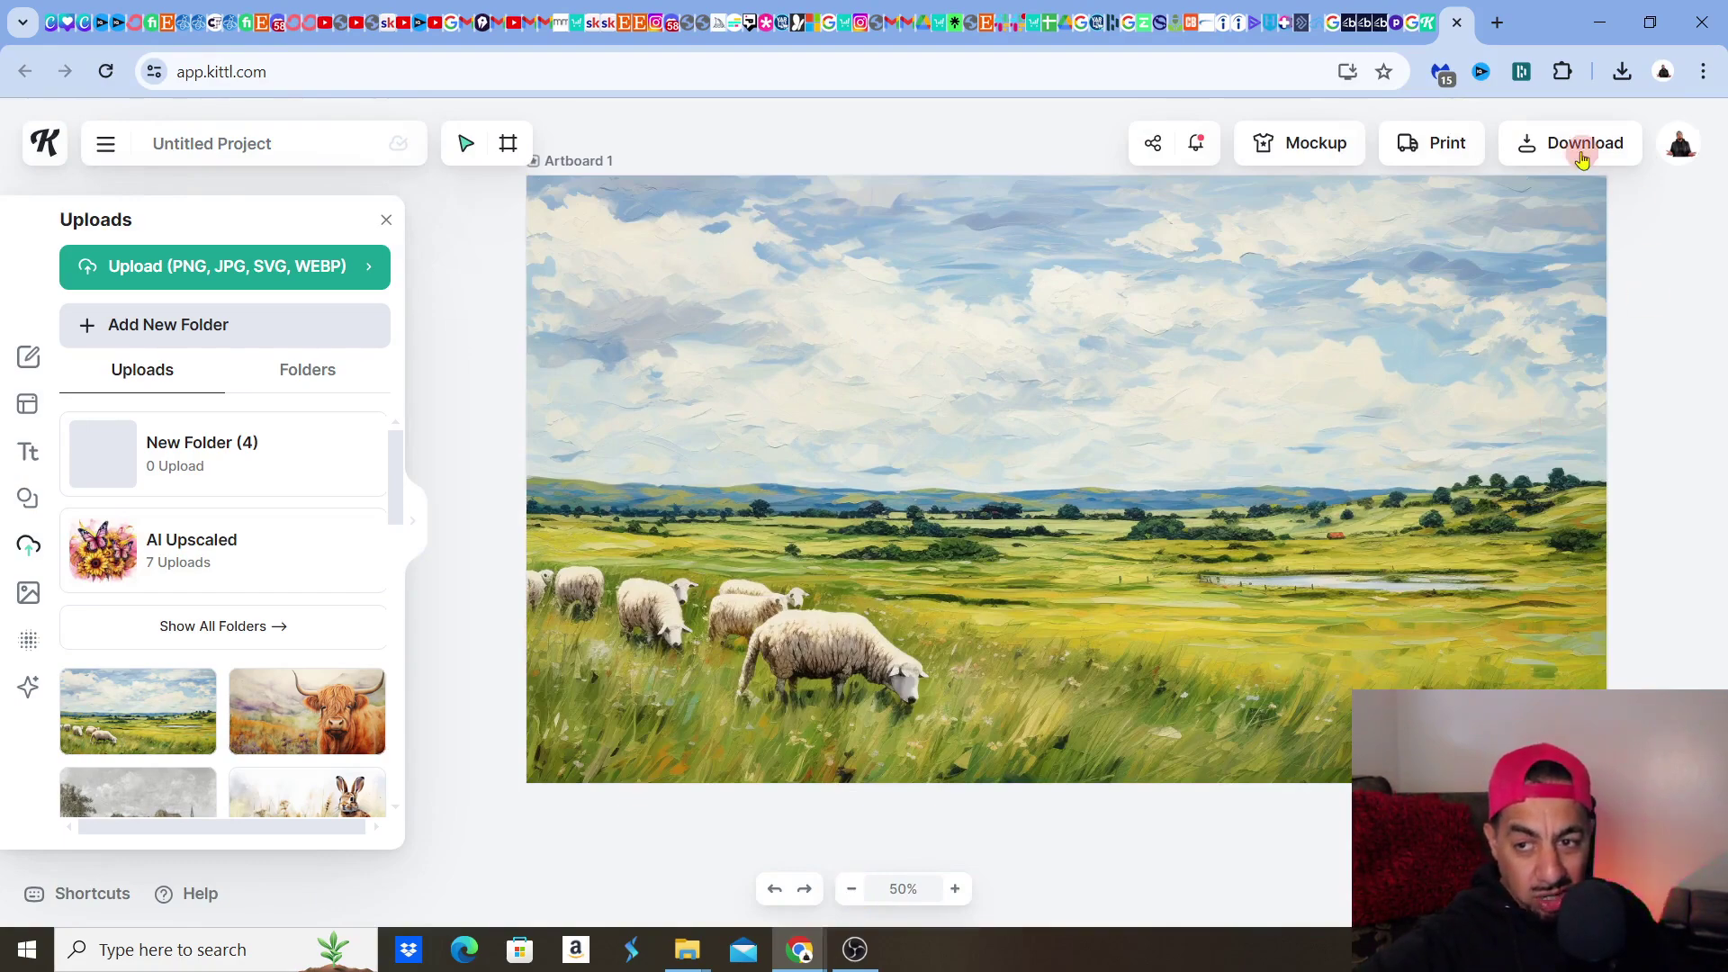
- Select the landscape image and enhance its quality with the AI Image Upscaler
key(ctrl+a)
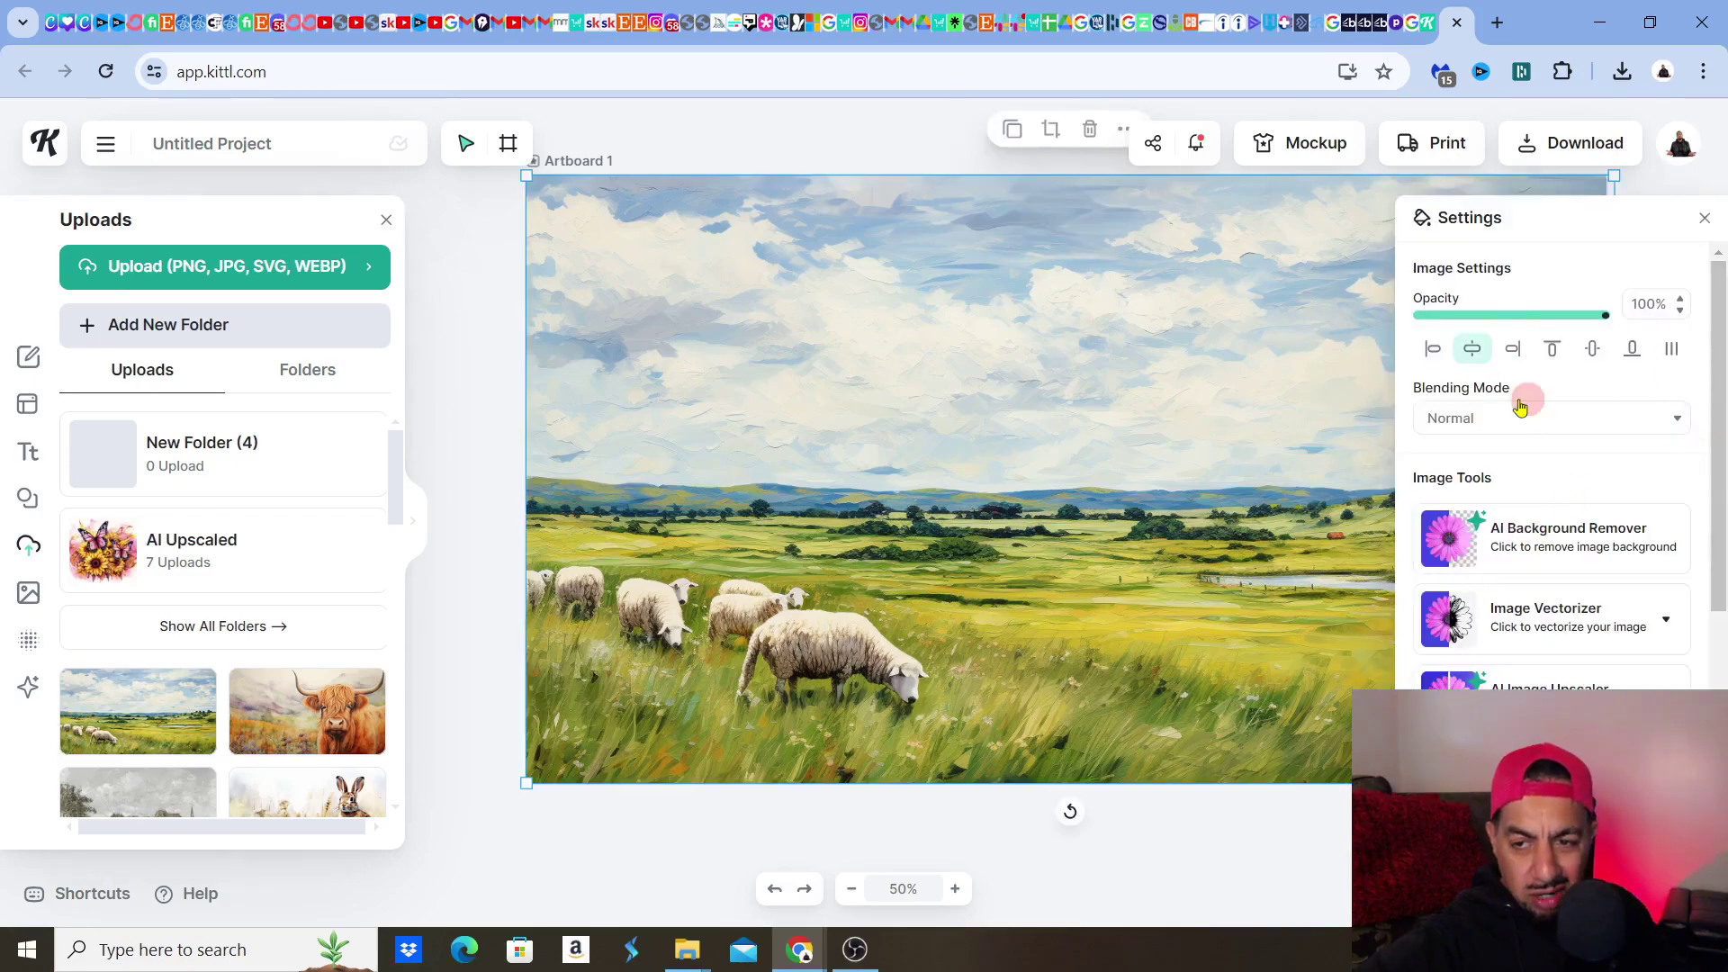
click(1671, 353)
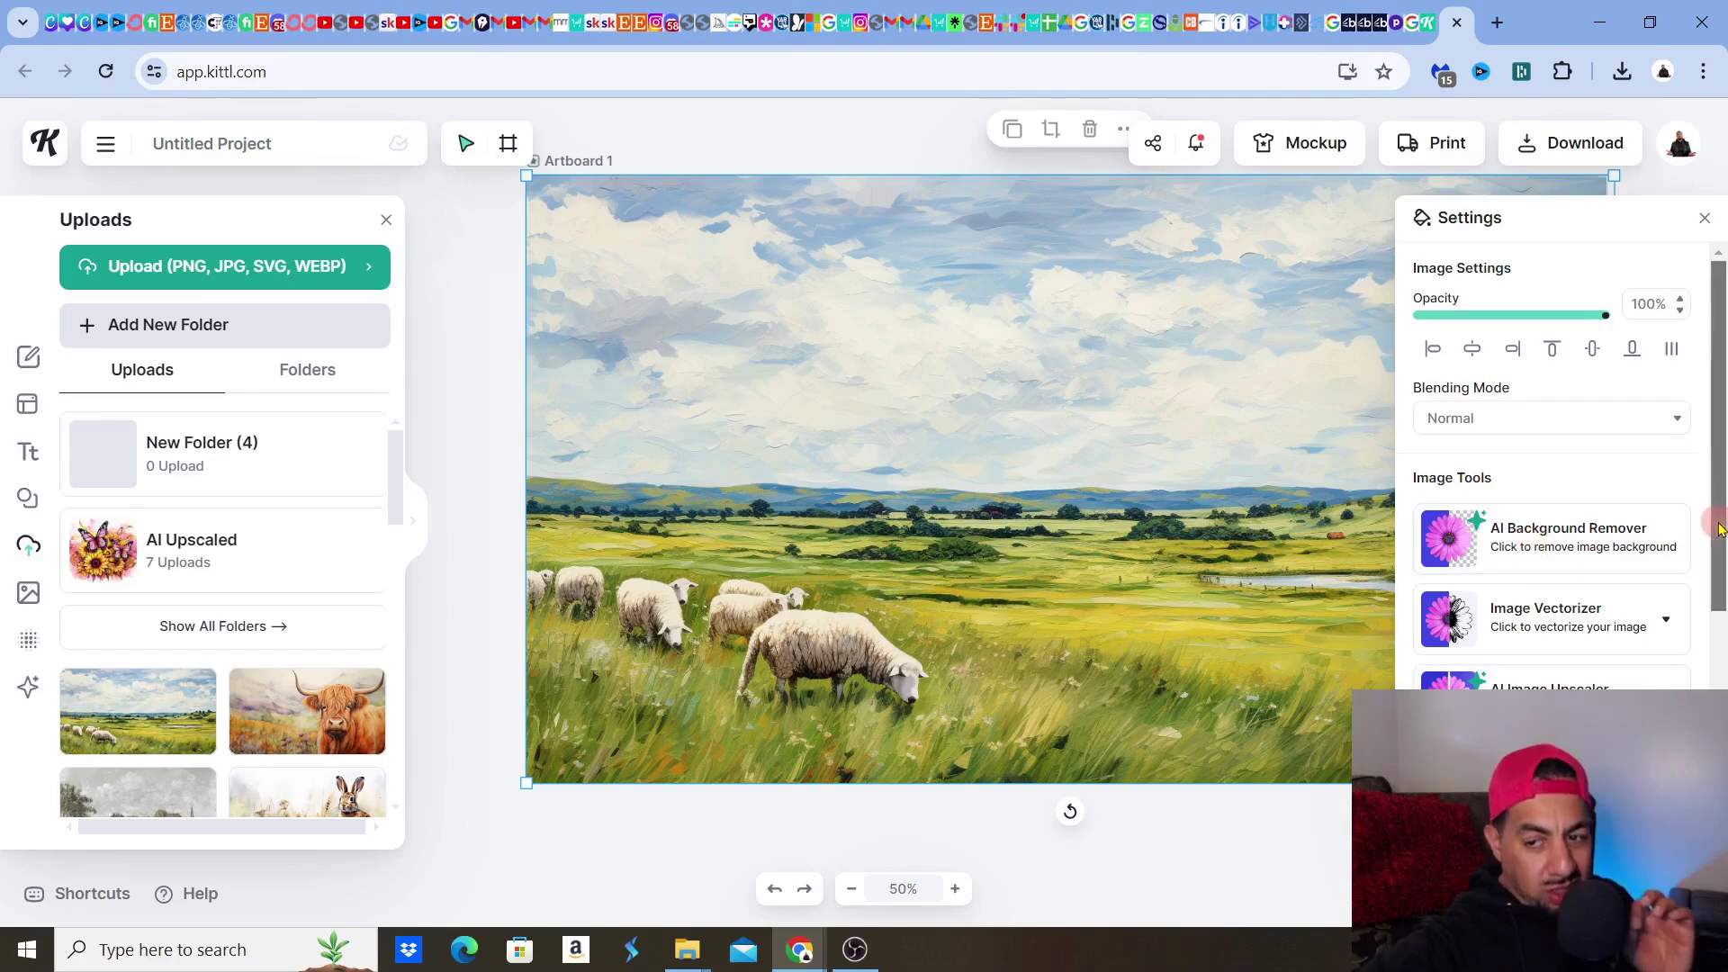
drag(1722, 562, 1723, 621)
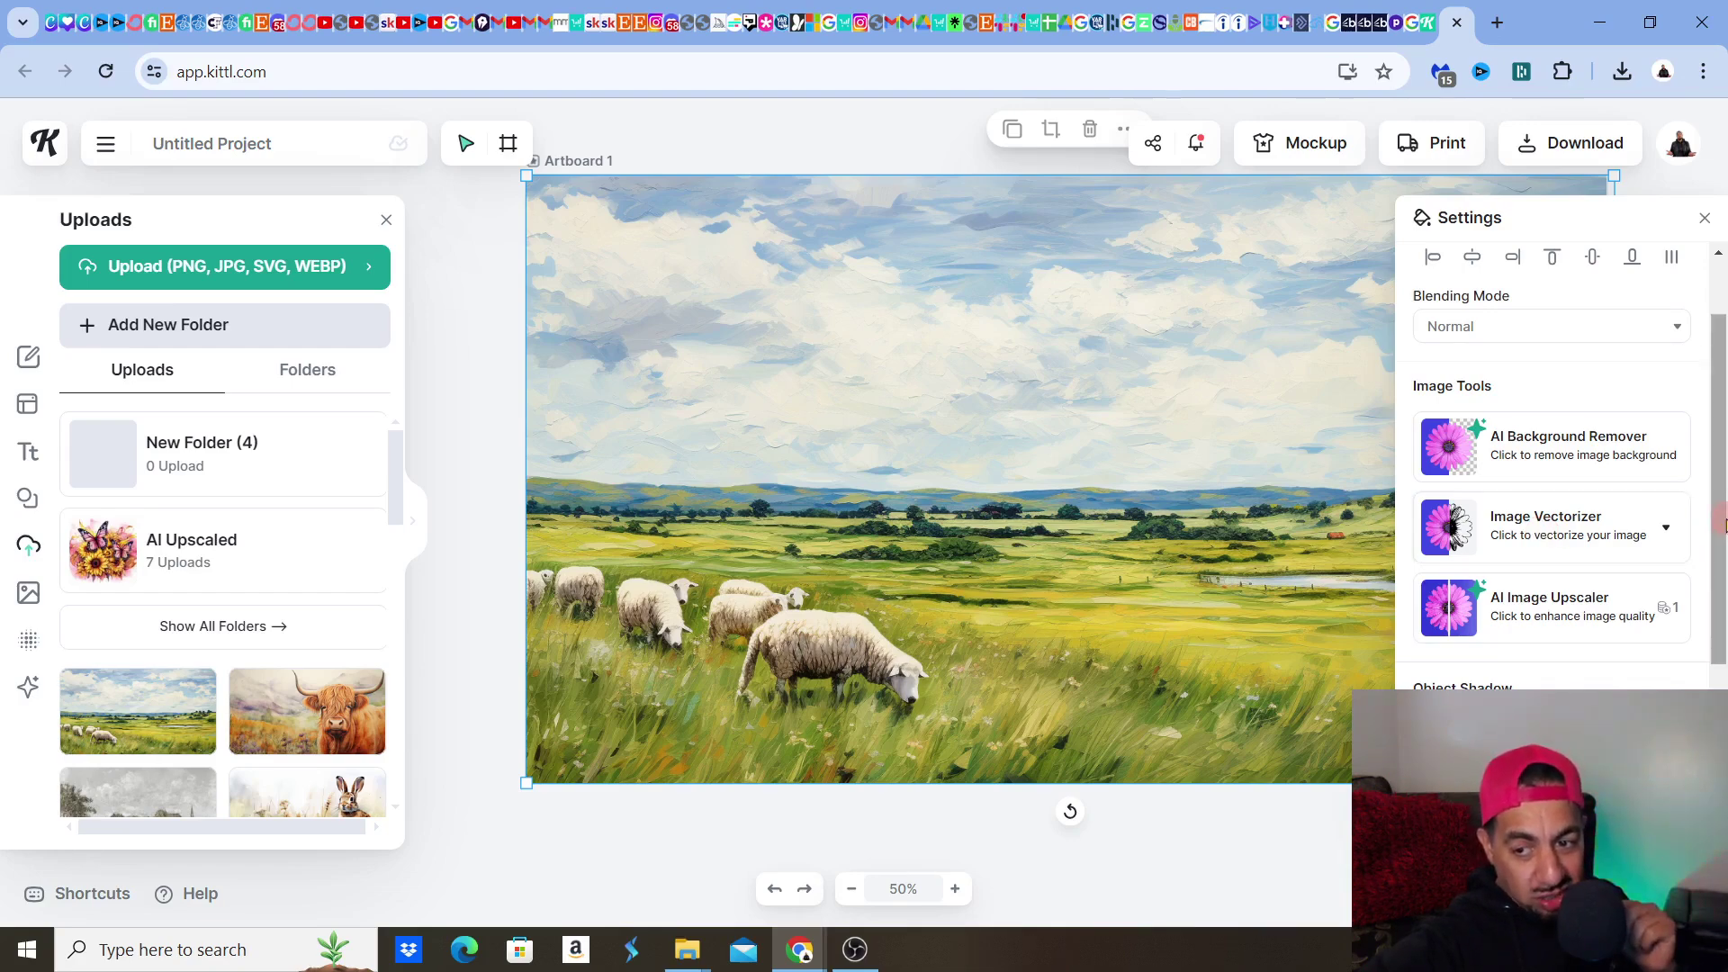
scroll(1548, 495, down, 1)
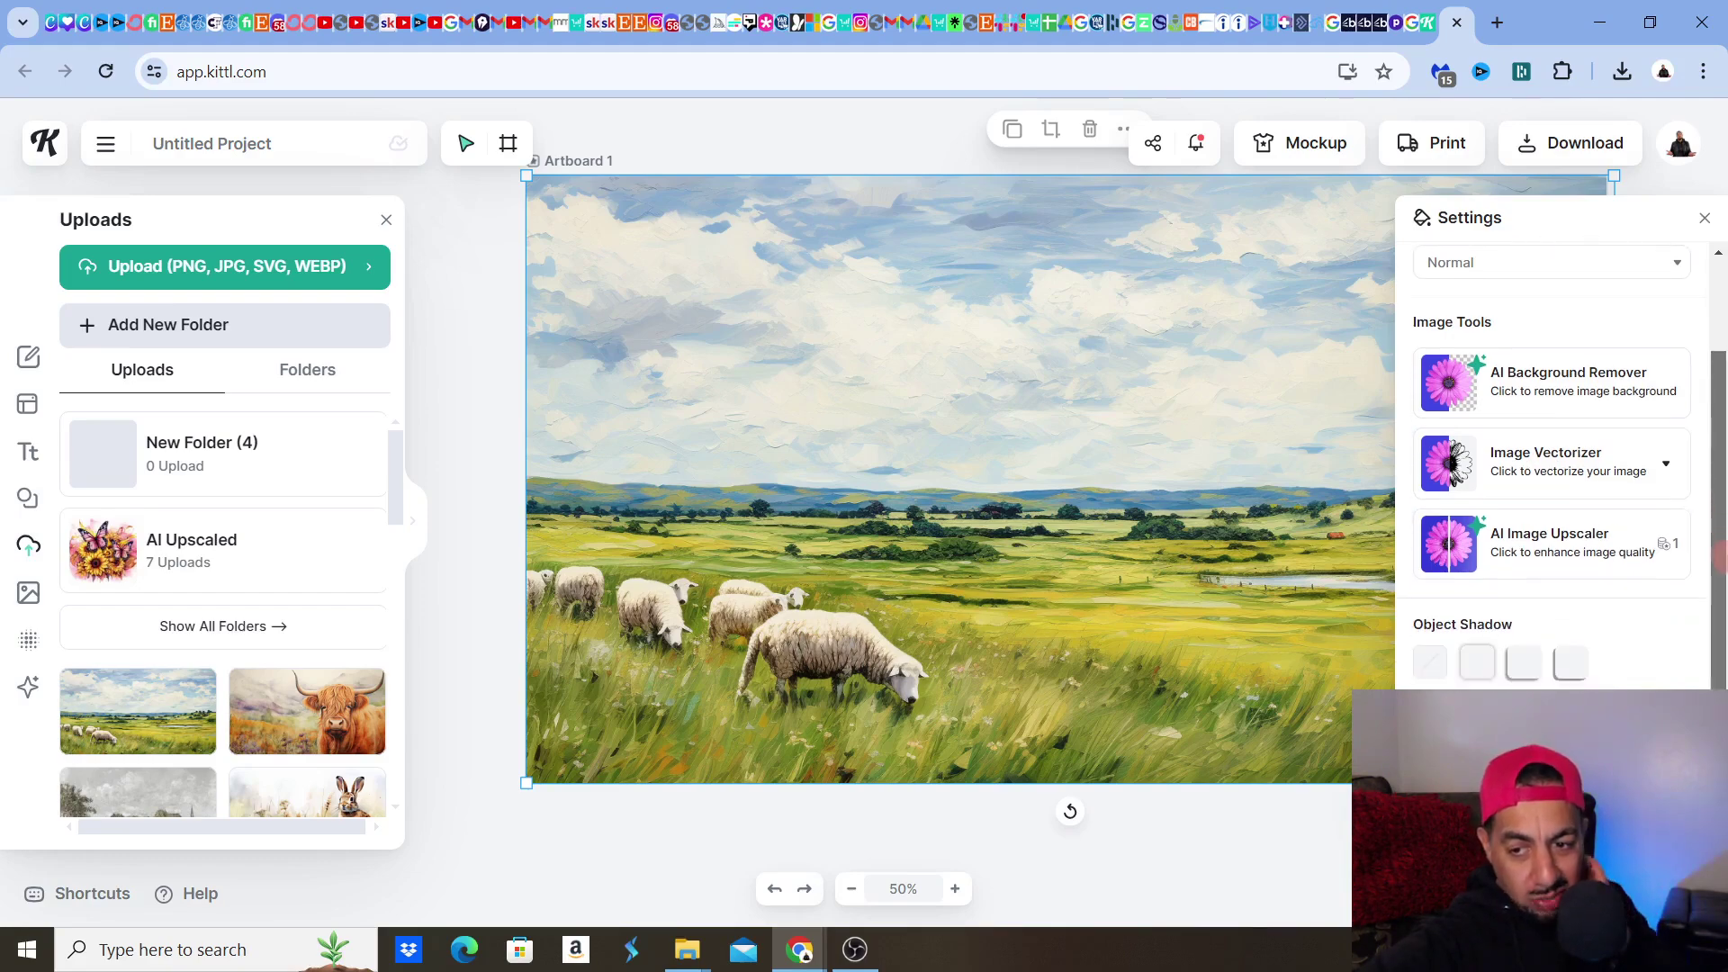
click(1601, 537)
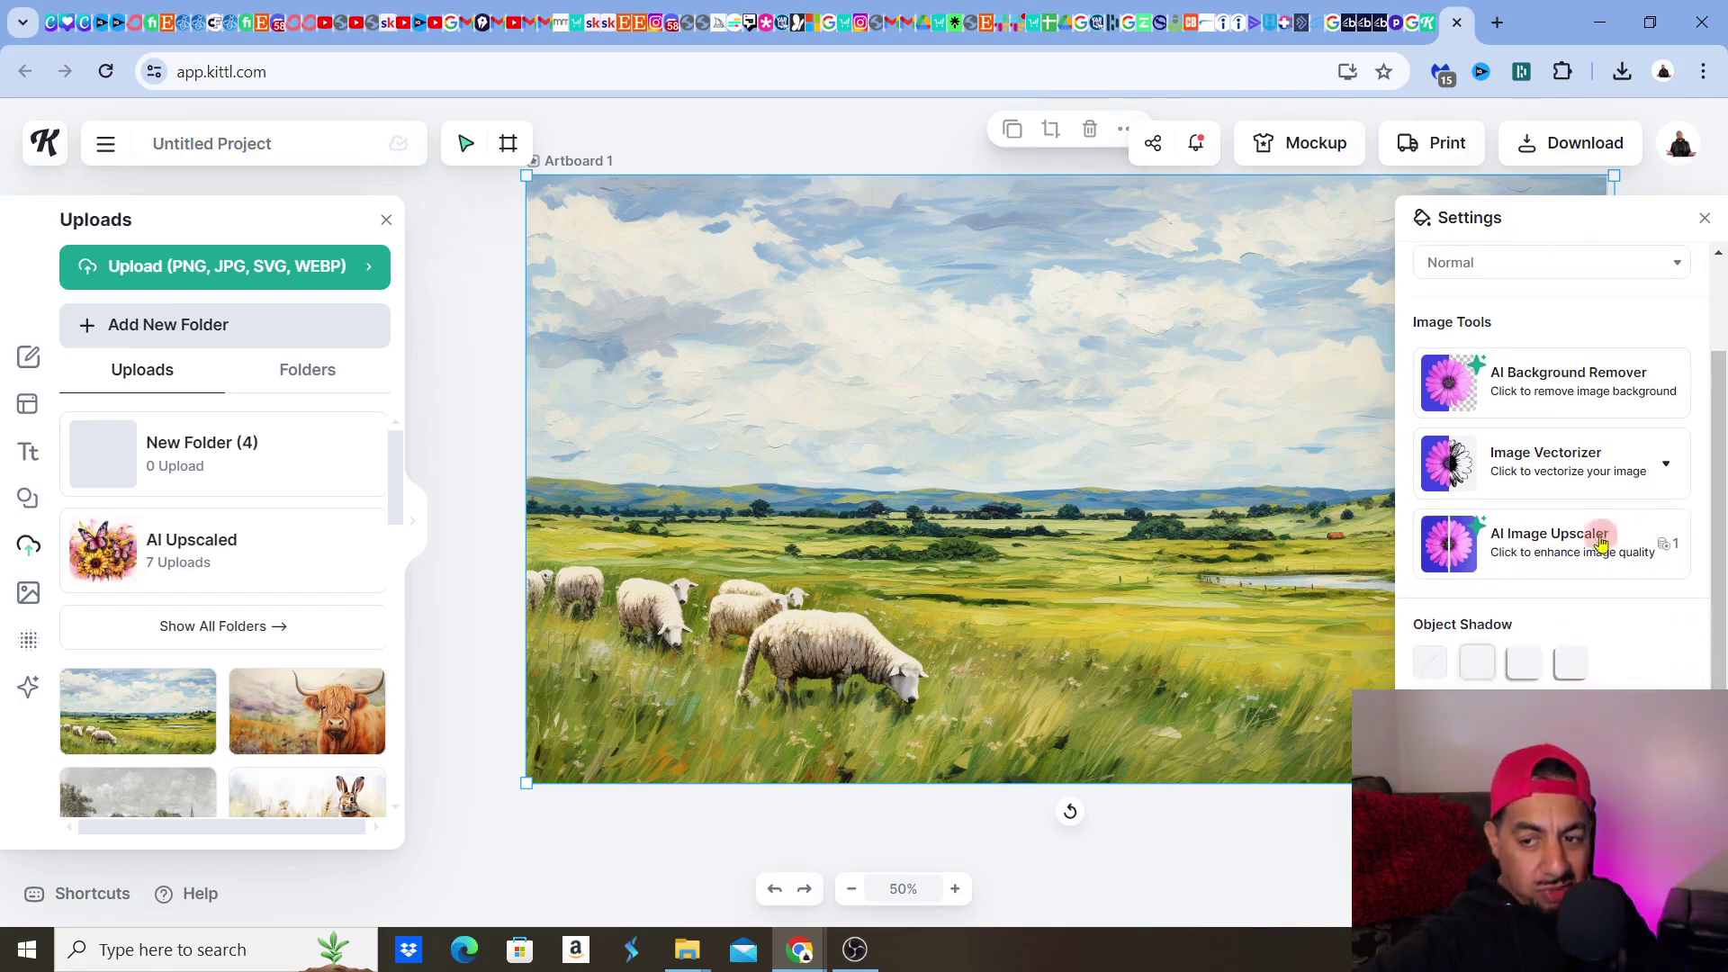
click(1582, 551)
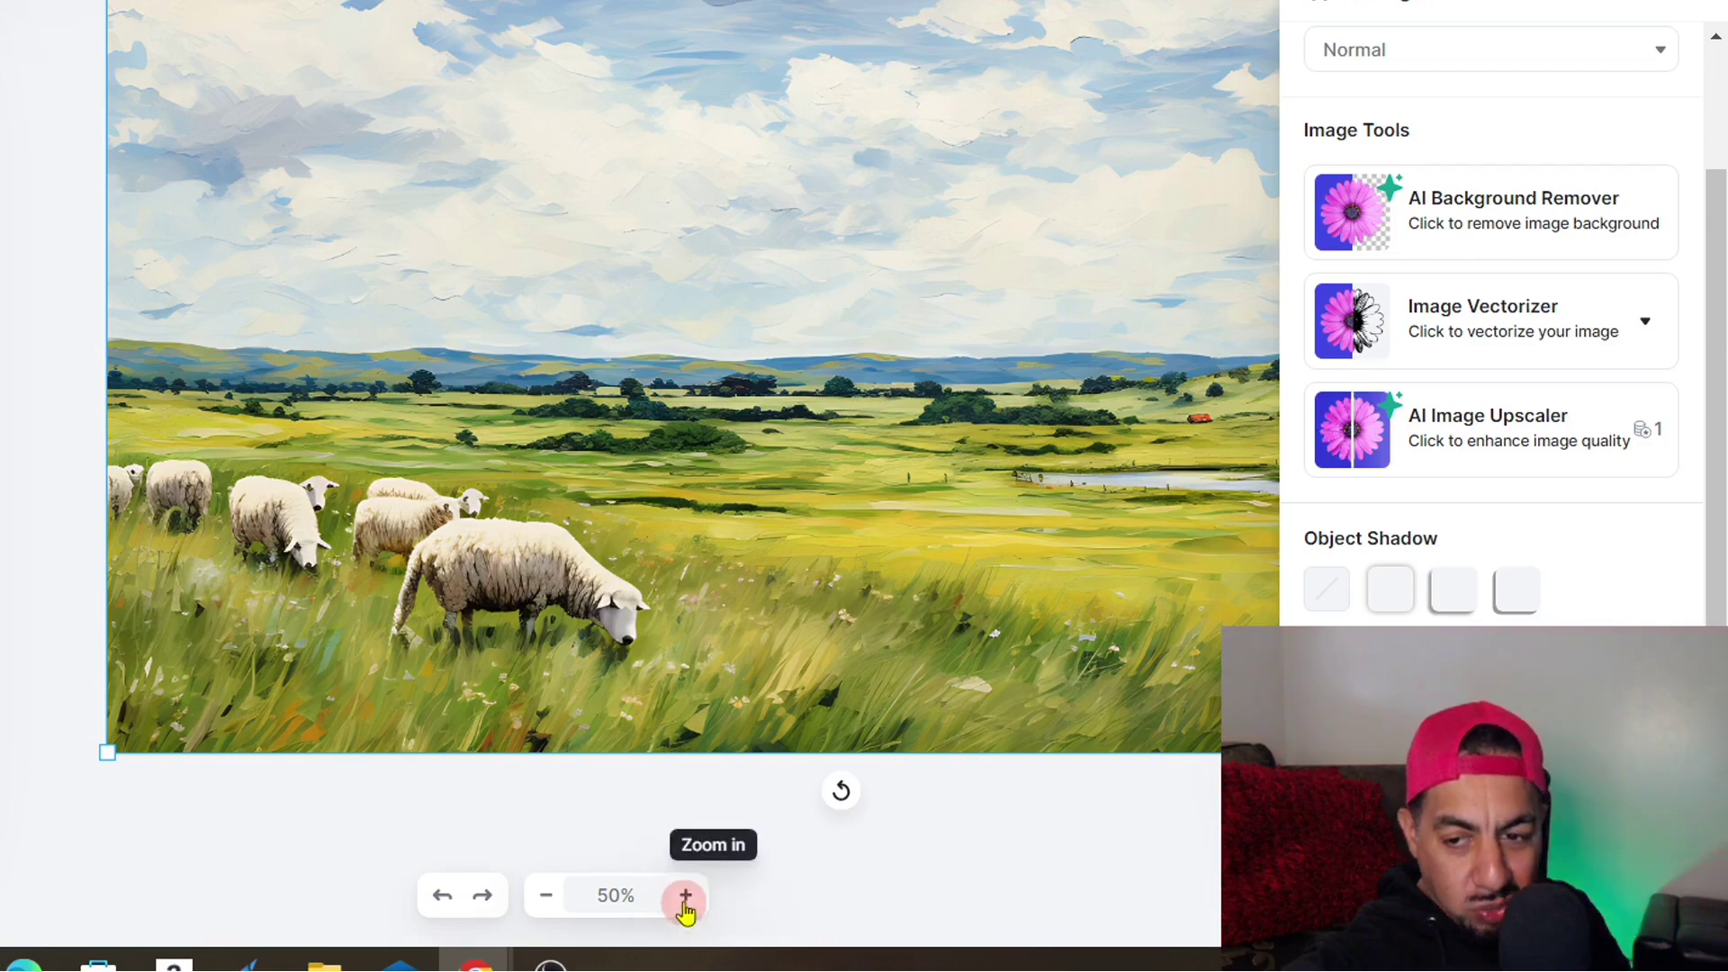
- Examine the detail of the upscaled landscape up close, from the distant trees to the sheep in the foreground
click(685, 895)
click(685, 895)
click(685, 896)
click(685, 896)
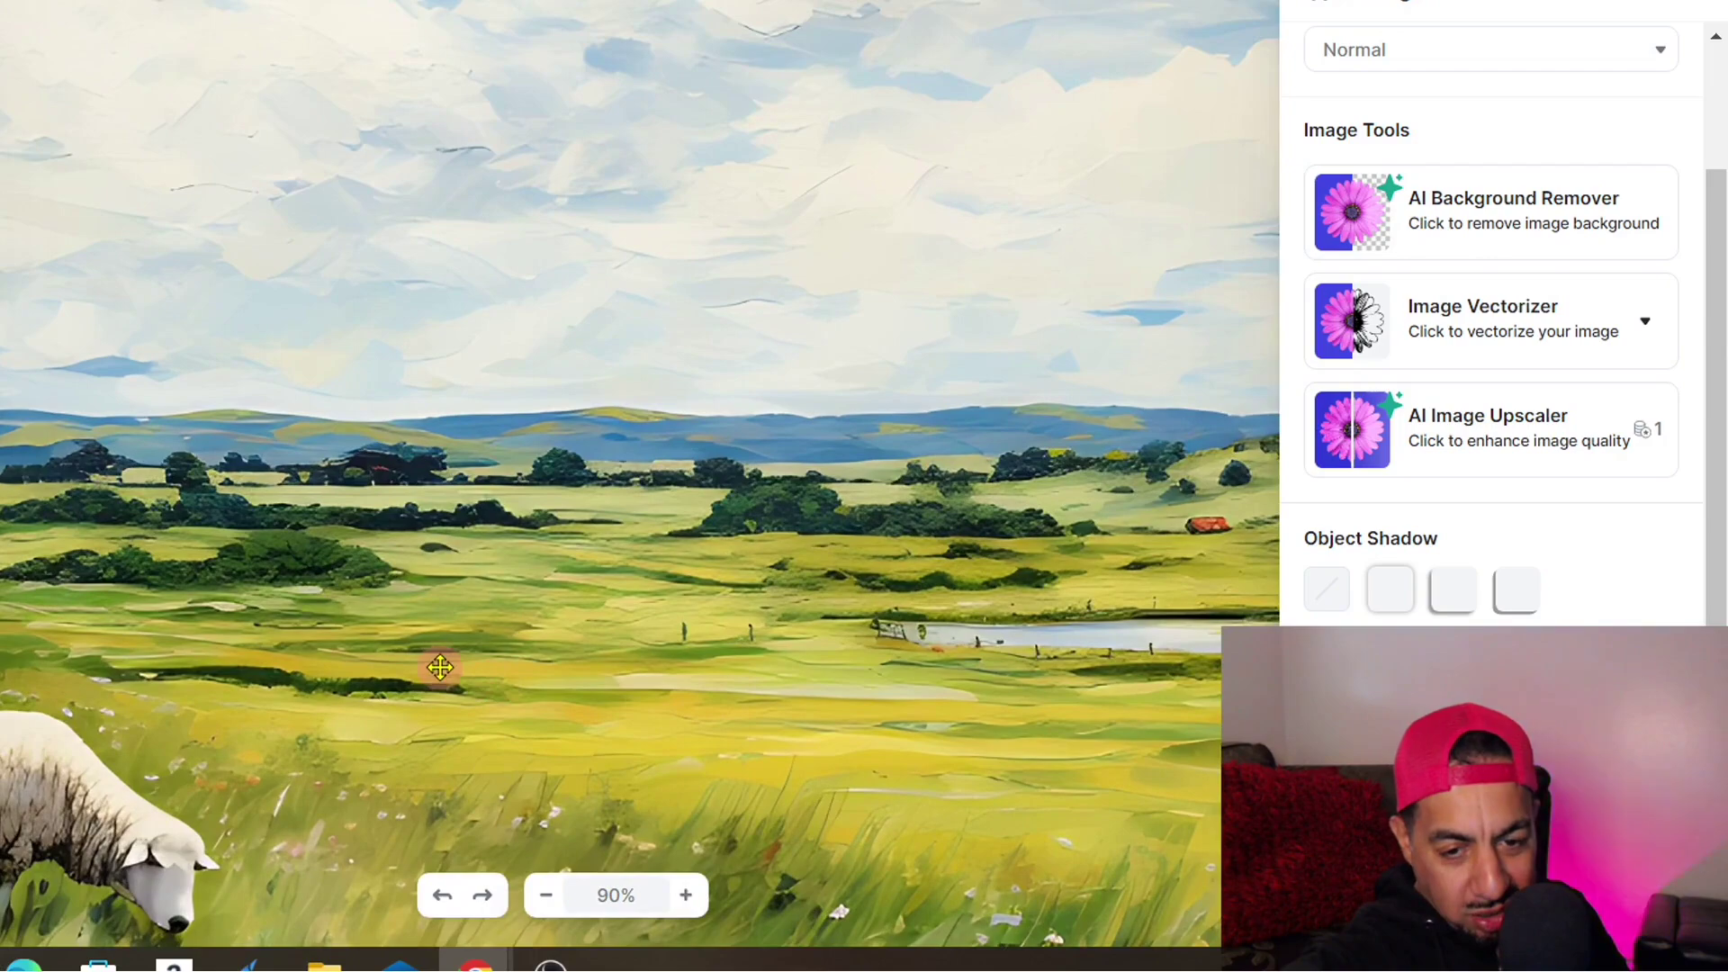
drag(675, 509, 787, 461)
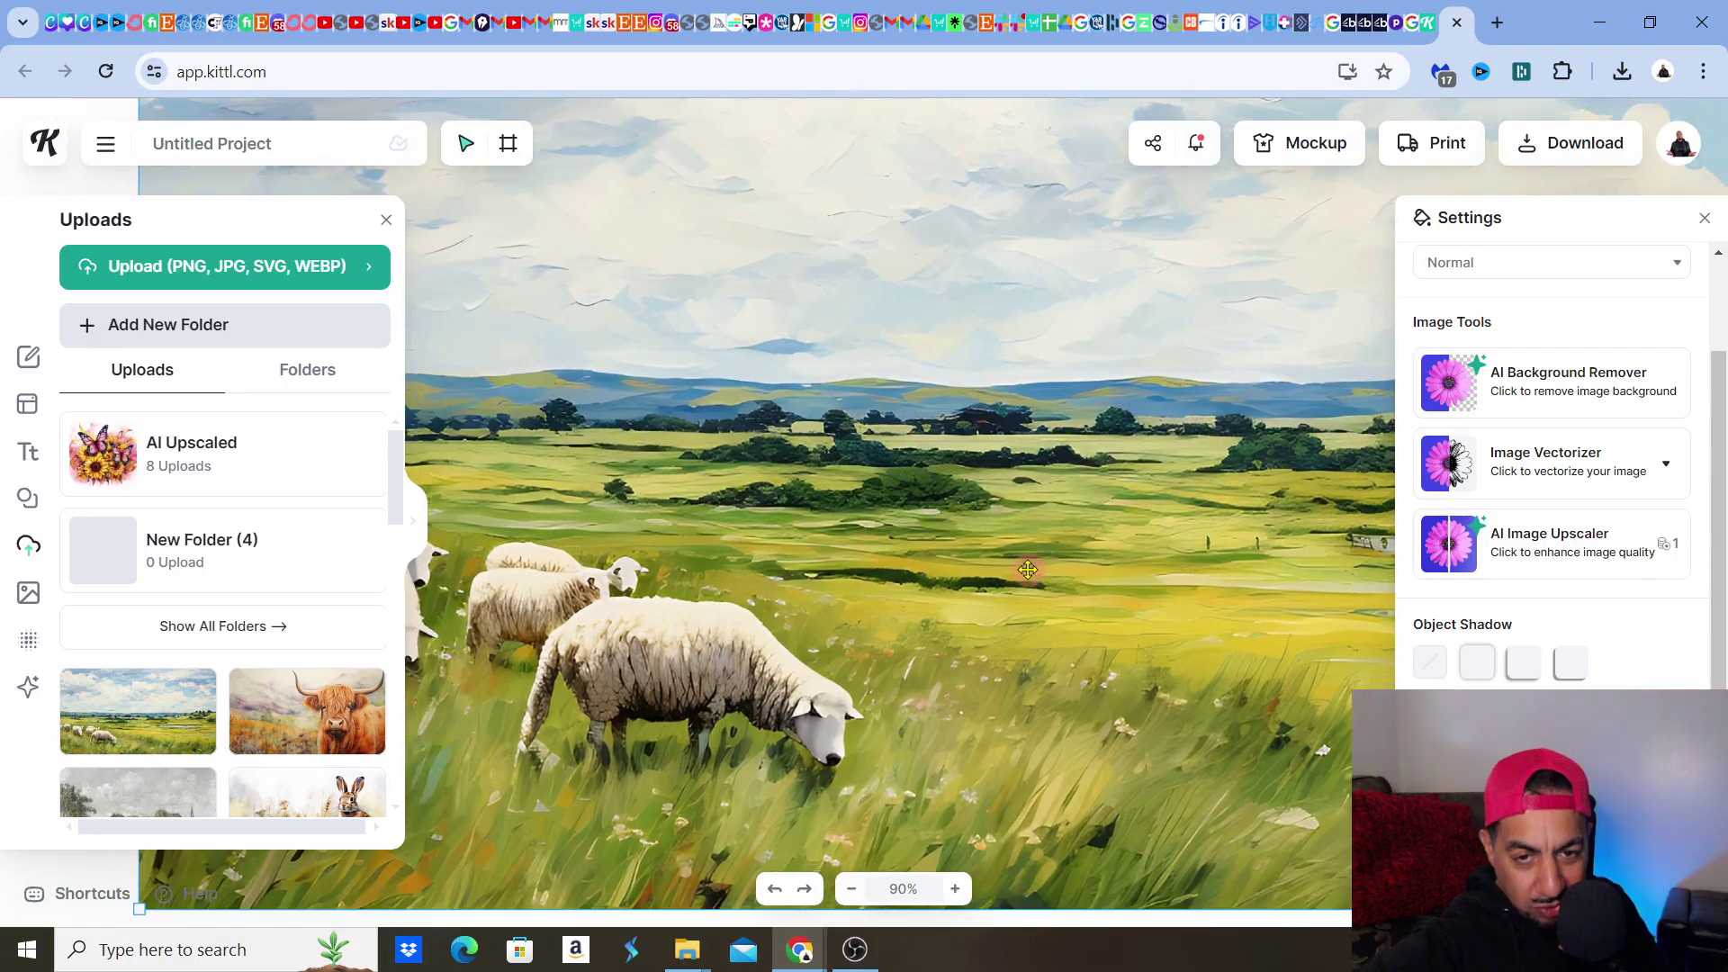
click(955, 889)
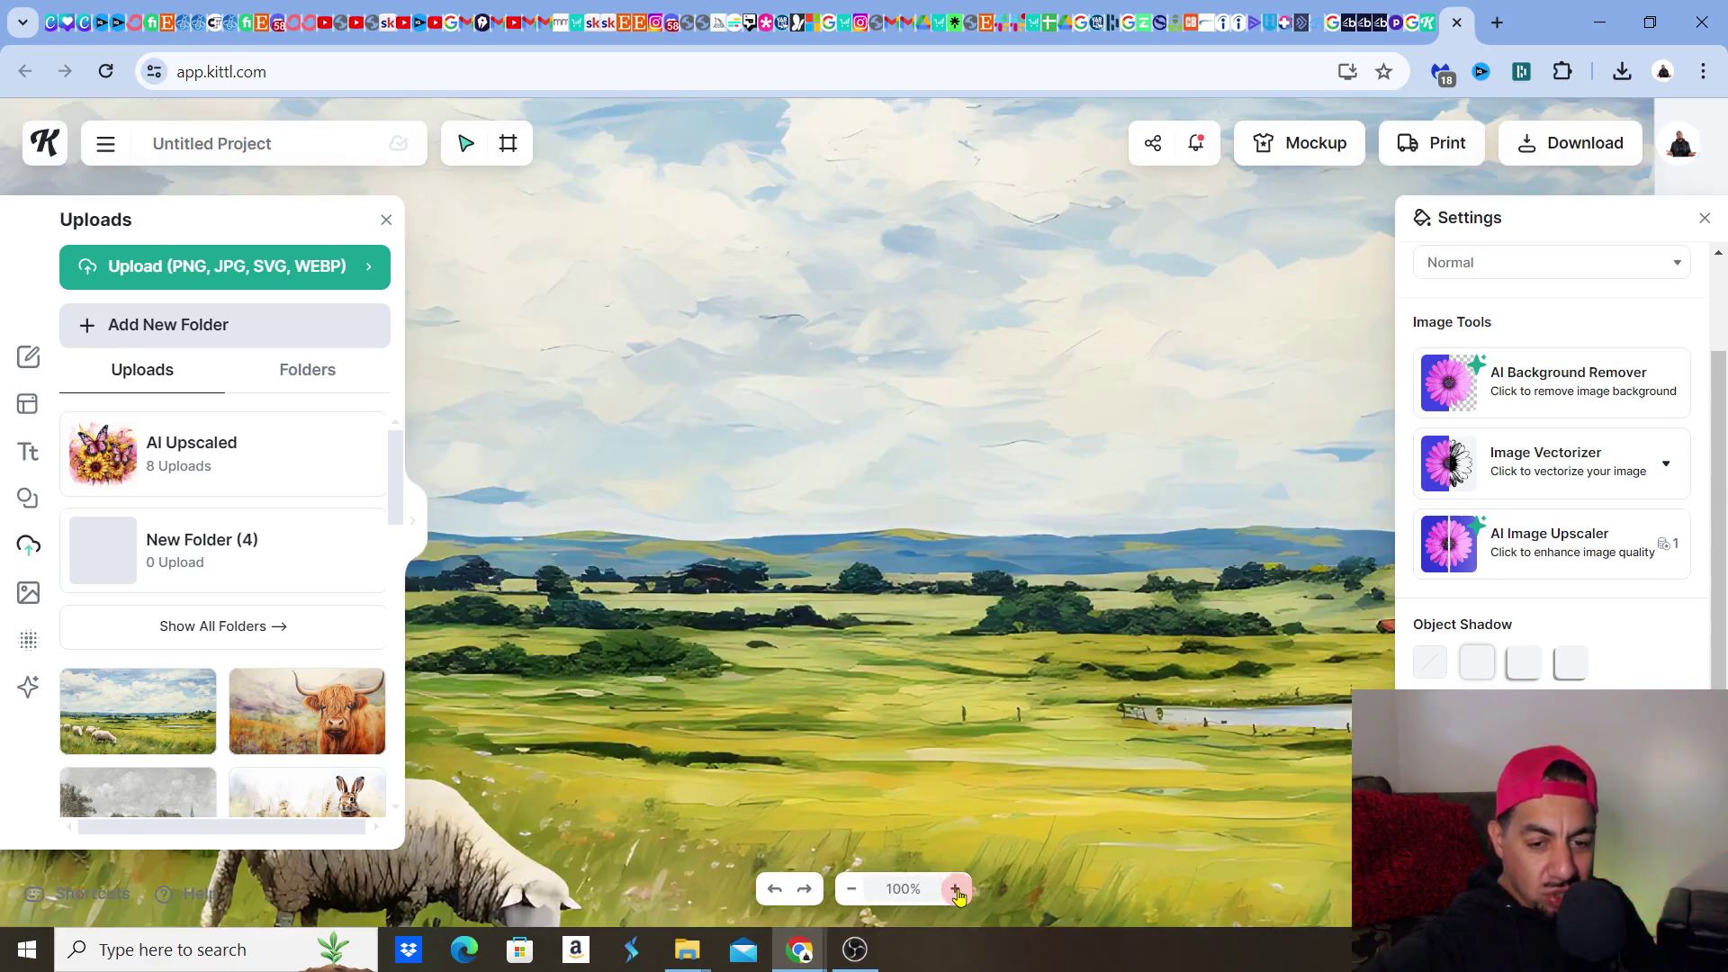
scroll(825, 633, down, 3)
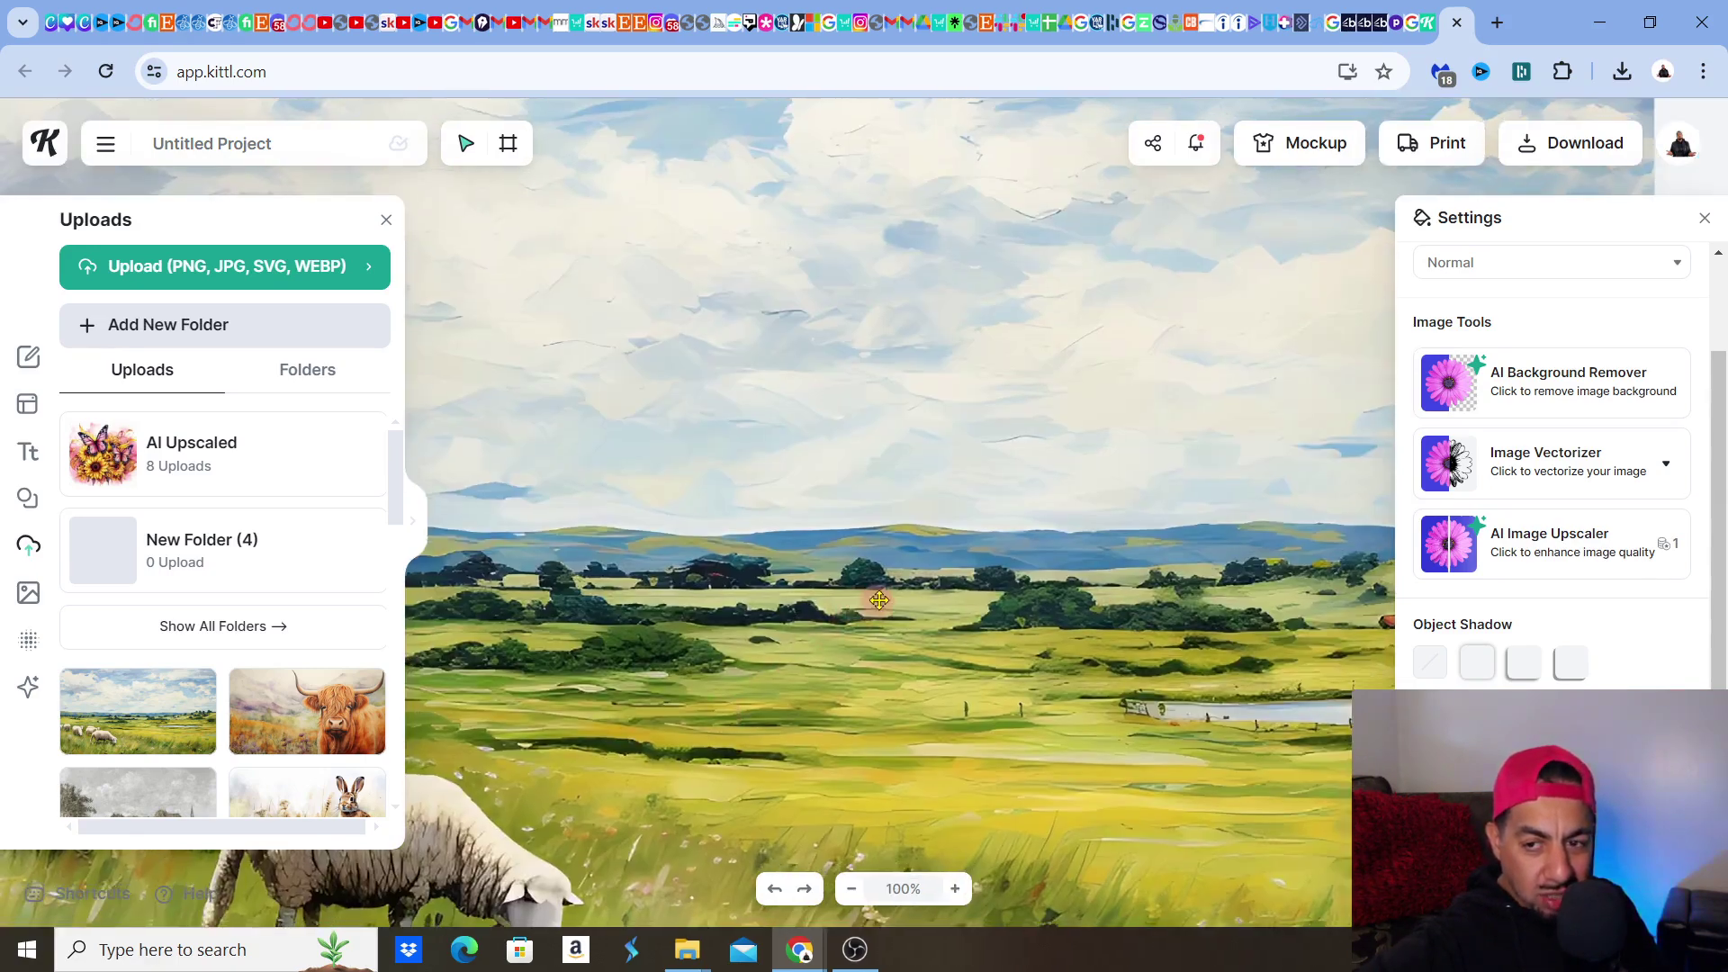
scroll(883, 612, left, 4)
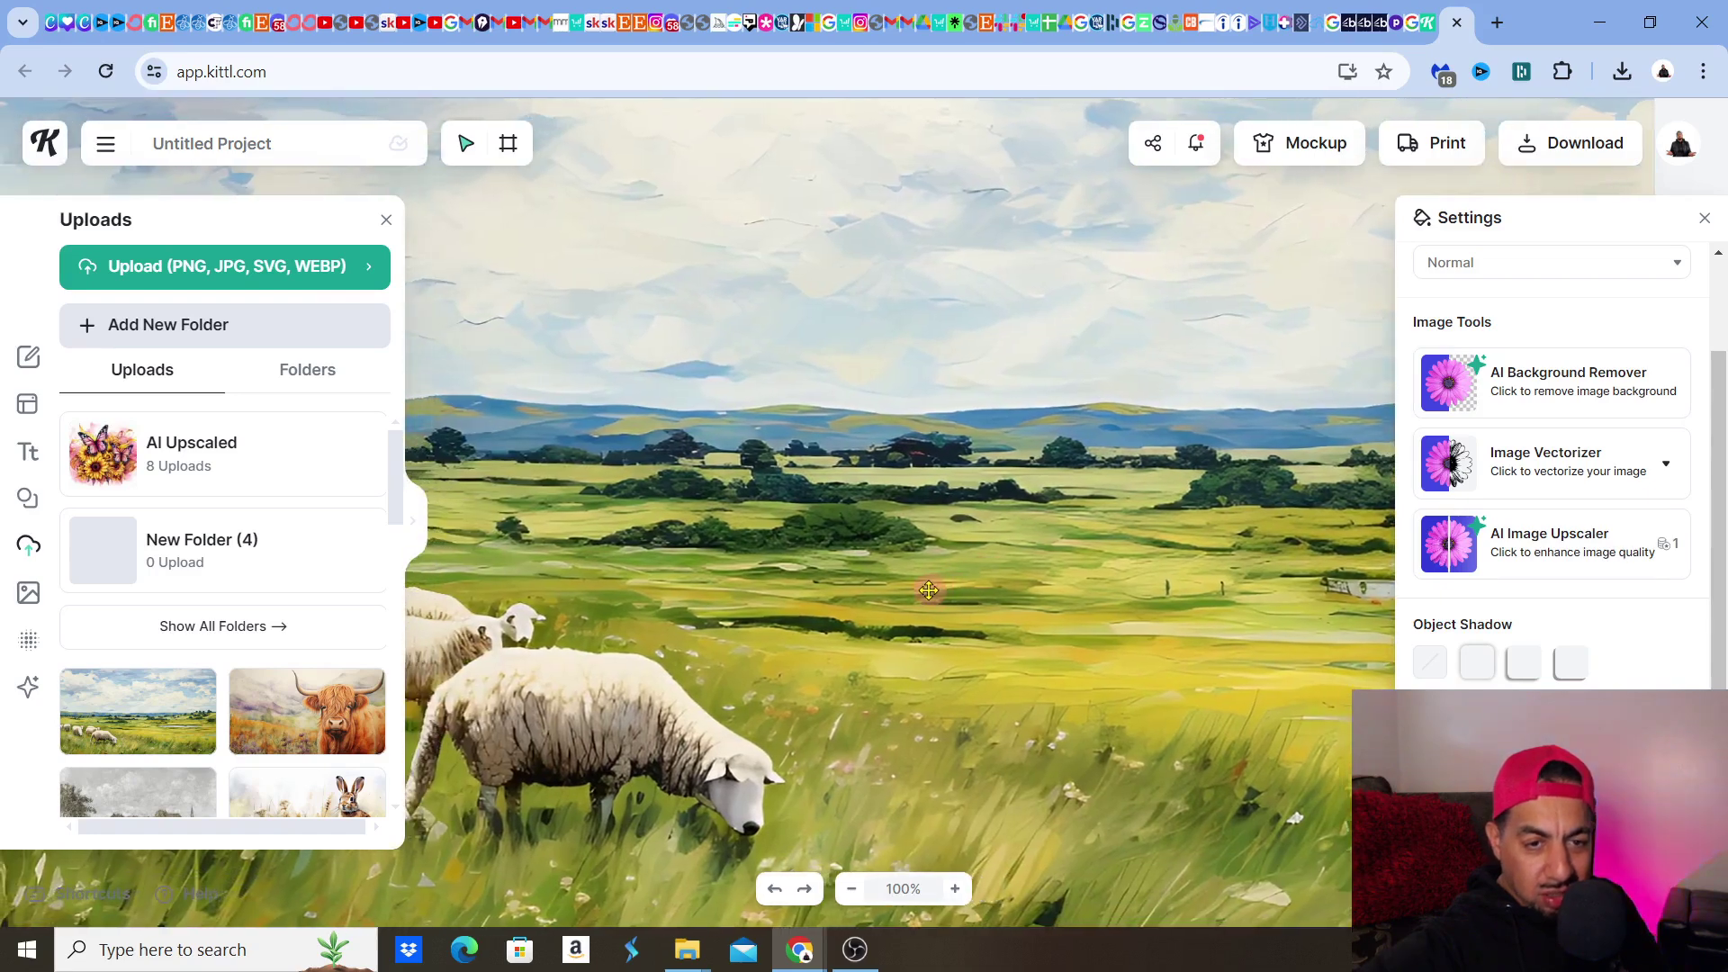
- Inspect the upscaled sheep and fields at 110% and 80% zoom, shifting the landscape image within the artboard
click(955, 890)
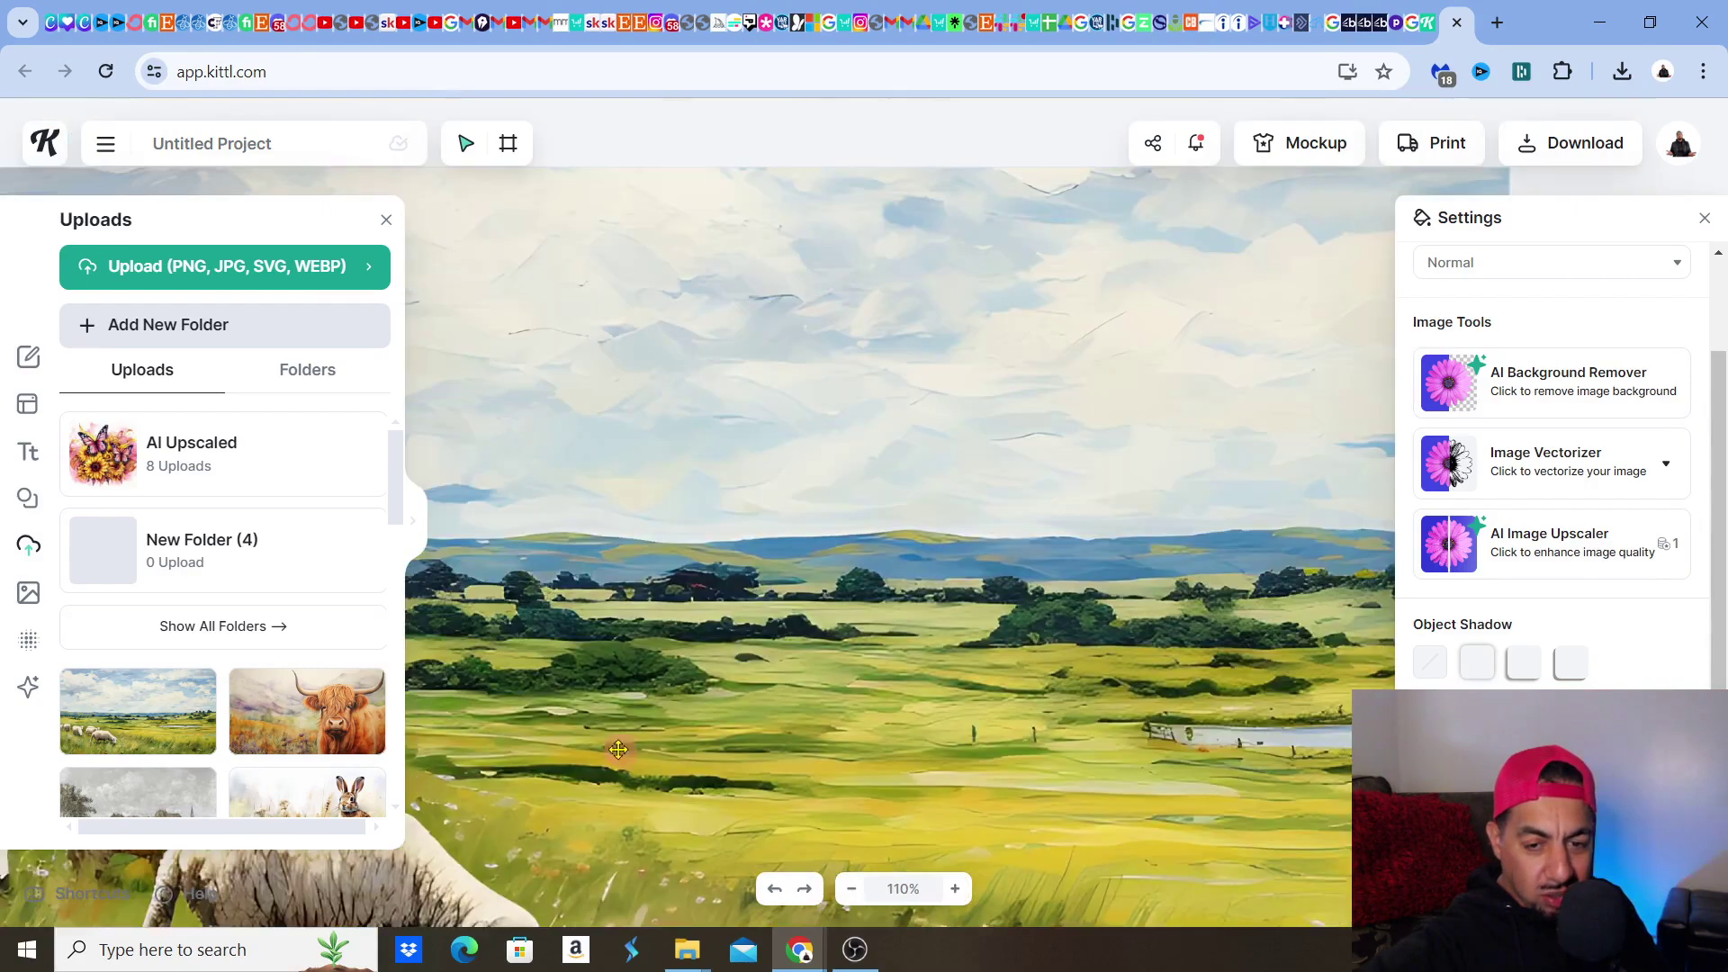
scroll(884, 561, down, 2)
scroll(909, 549, down, 2)
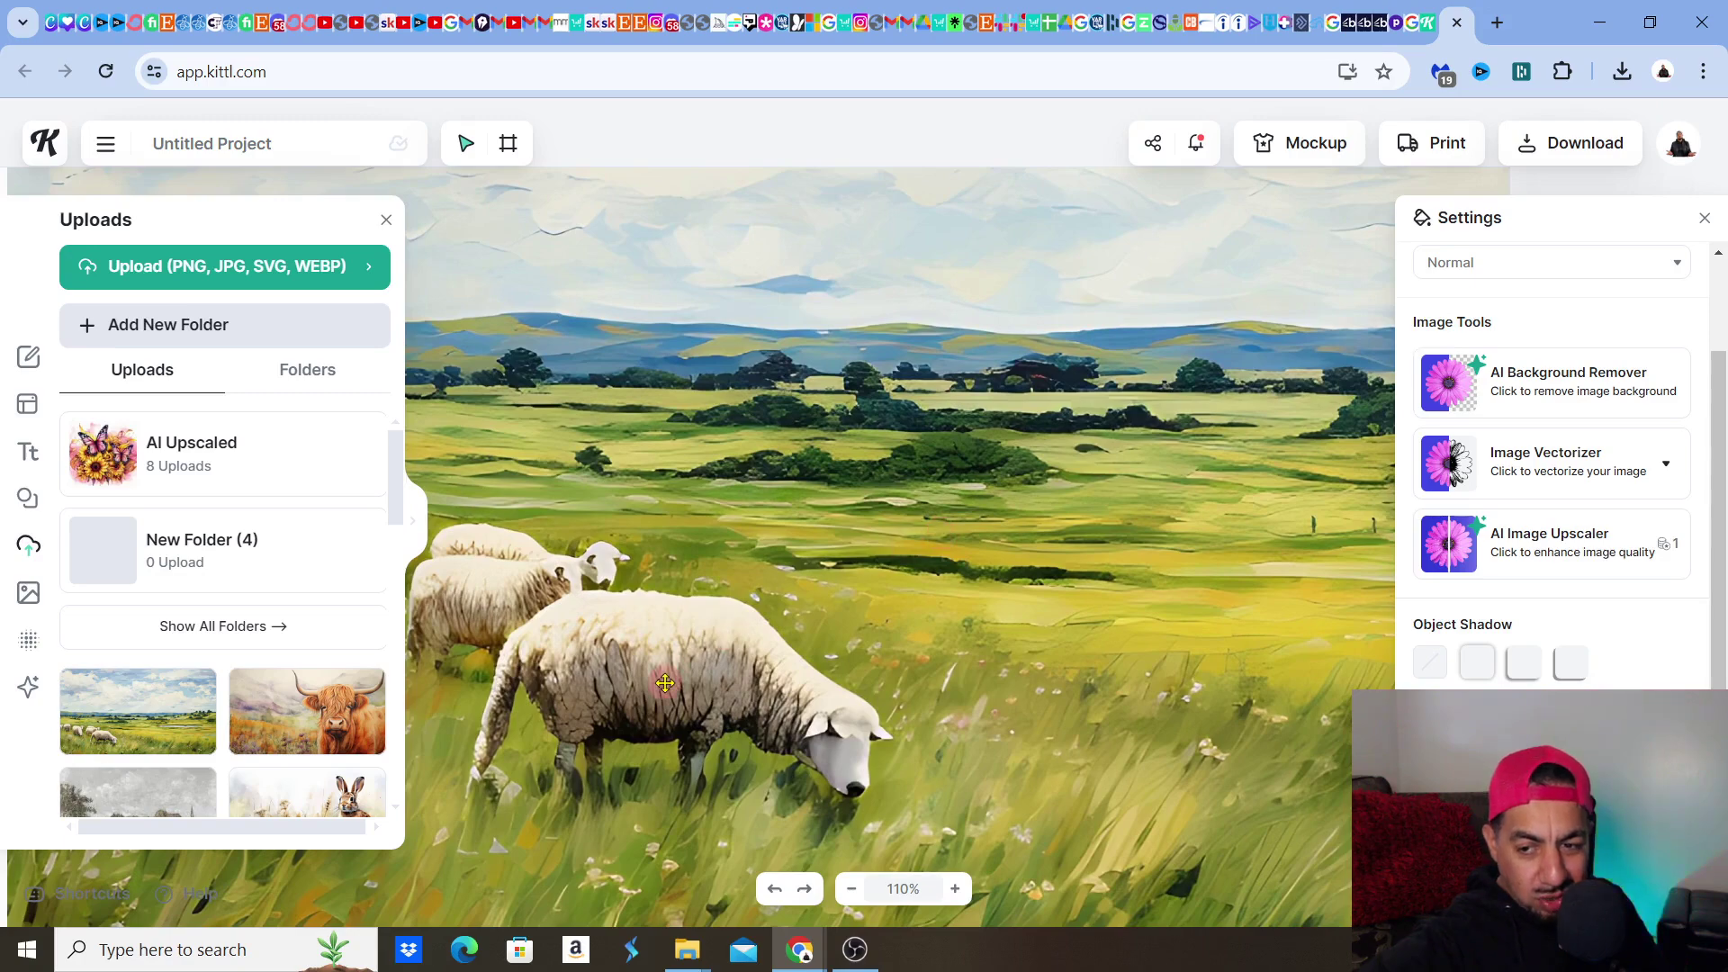
scroll(665, 684, right, 3)
scroll(665, 683, up, 2)
scroll(665, 683, right, 2)
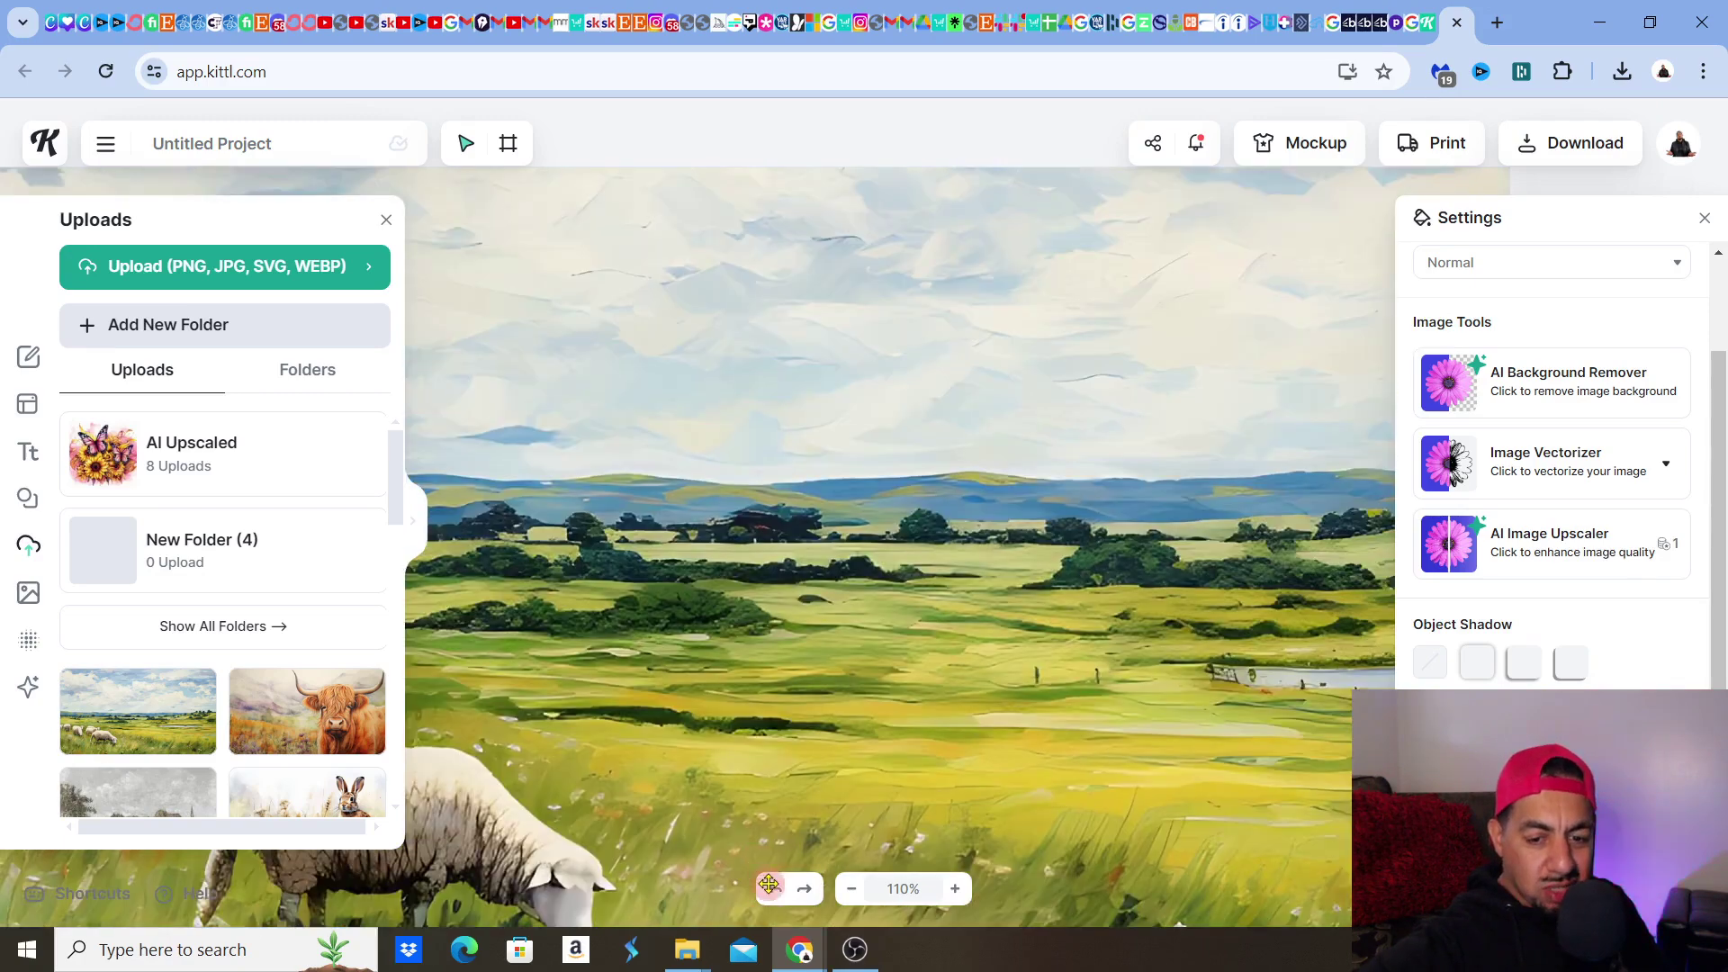
click(852, 891)
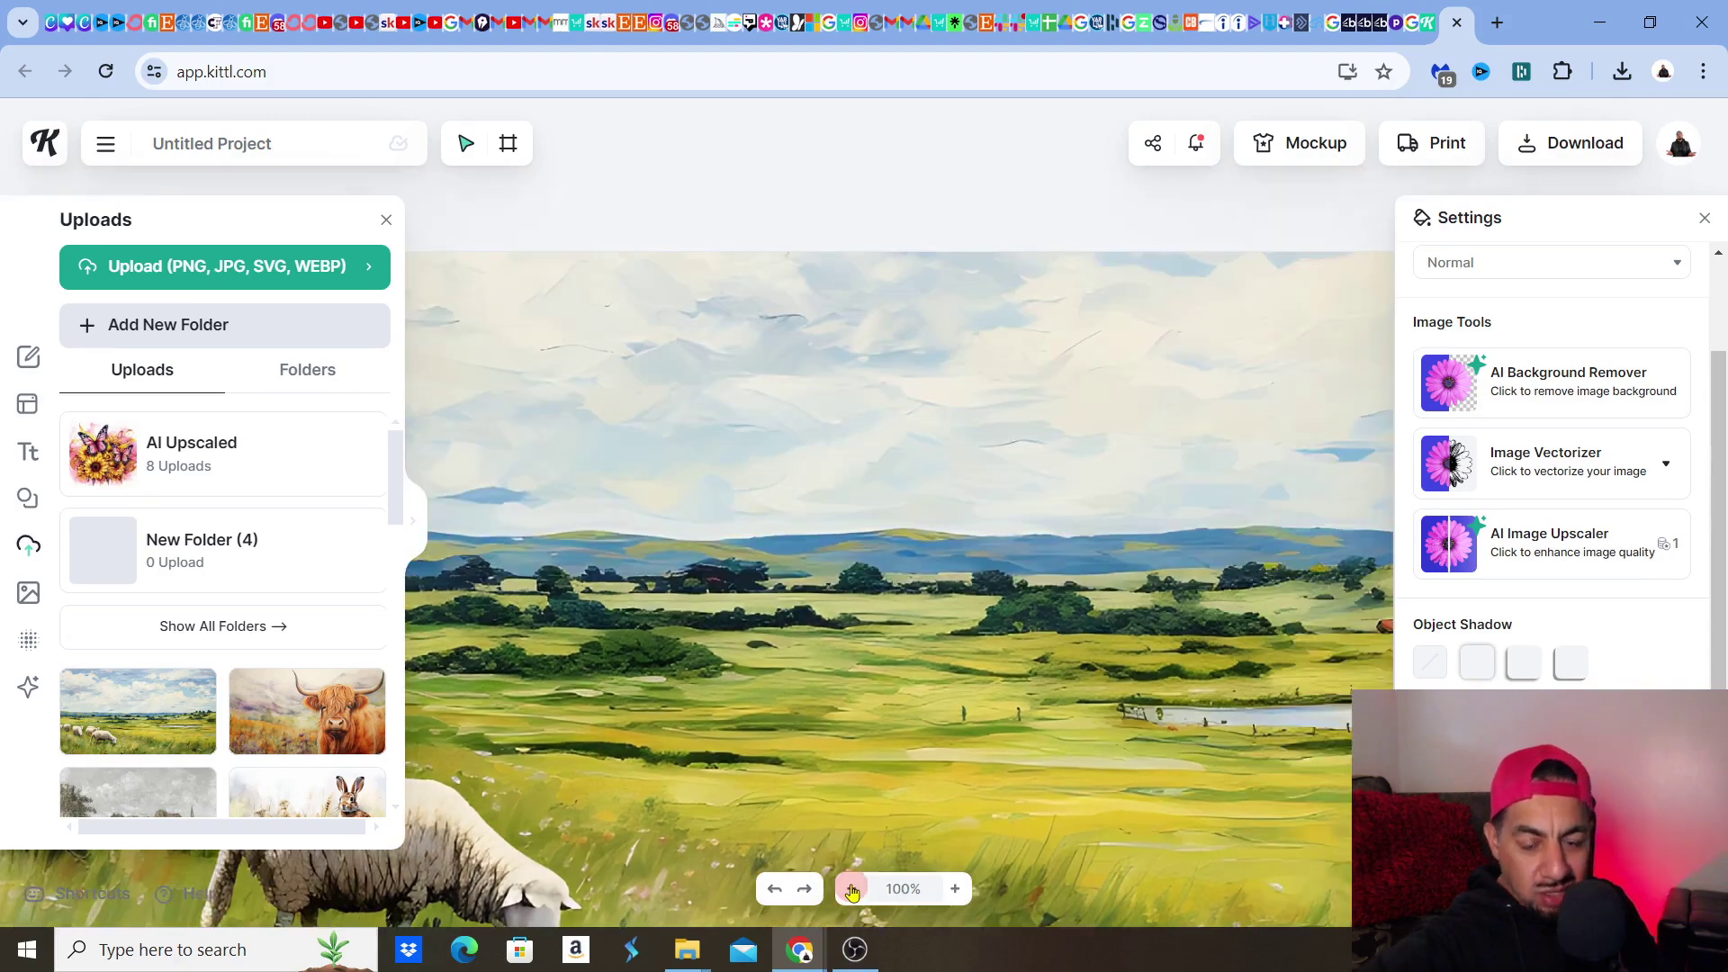
click(851, 891)
click(852, 891)
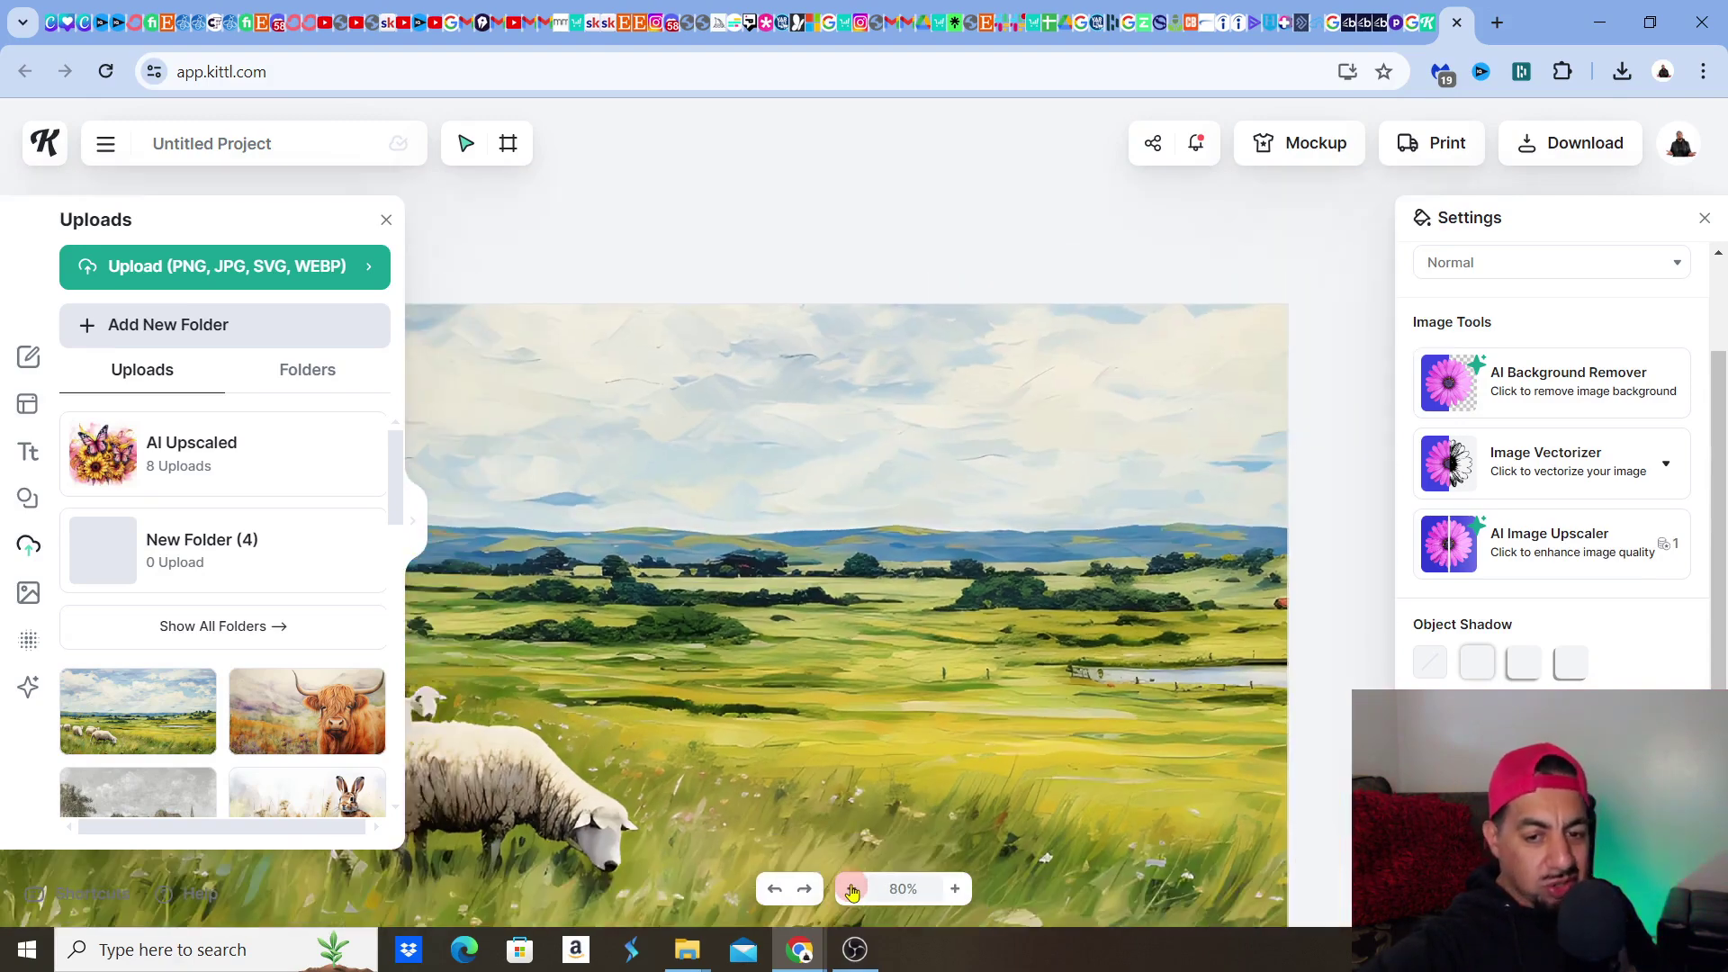
drag(732, 556, 962, 456)
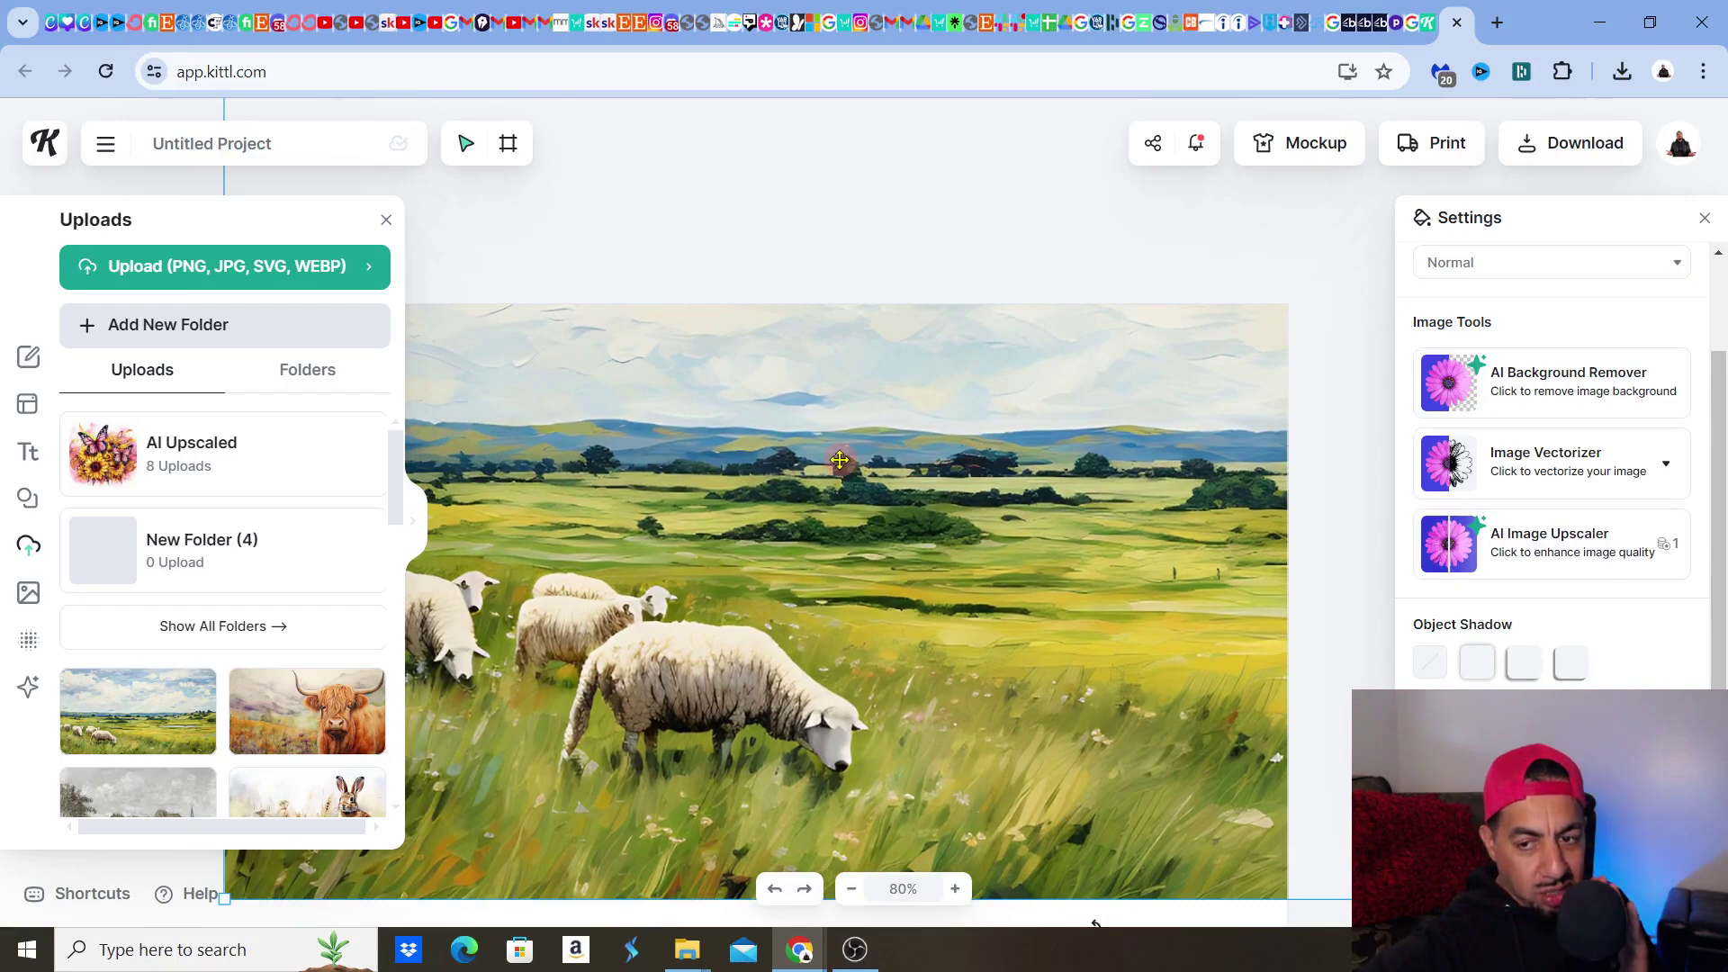
drag(1020, 408, 1055, 409)
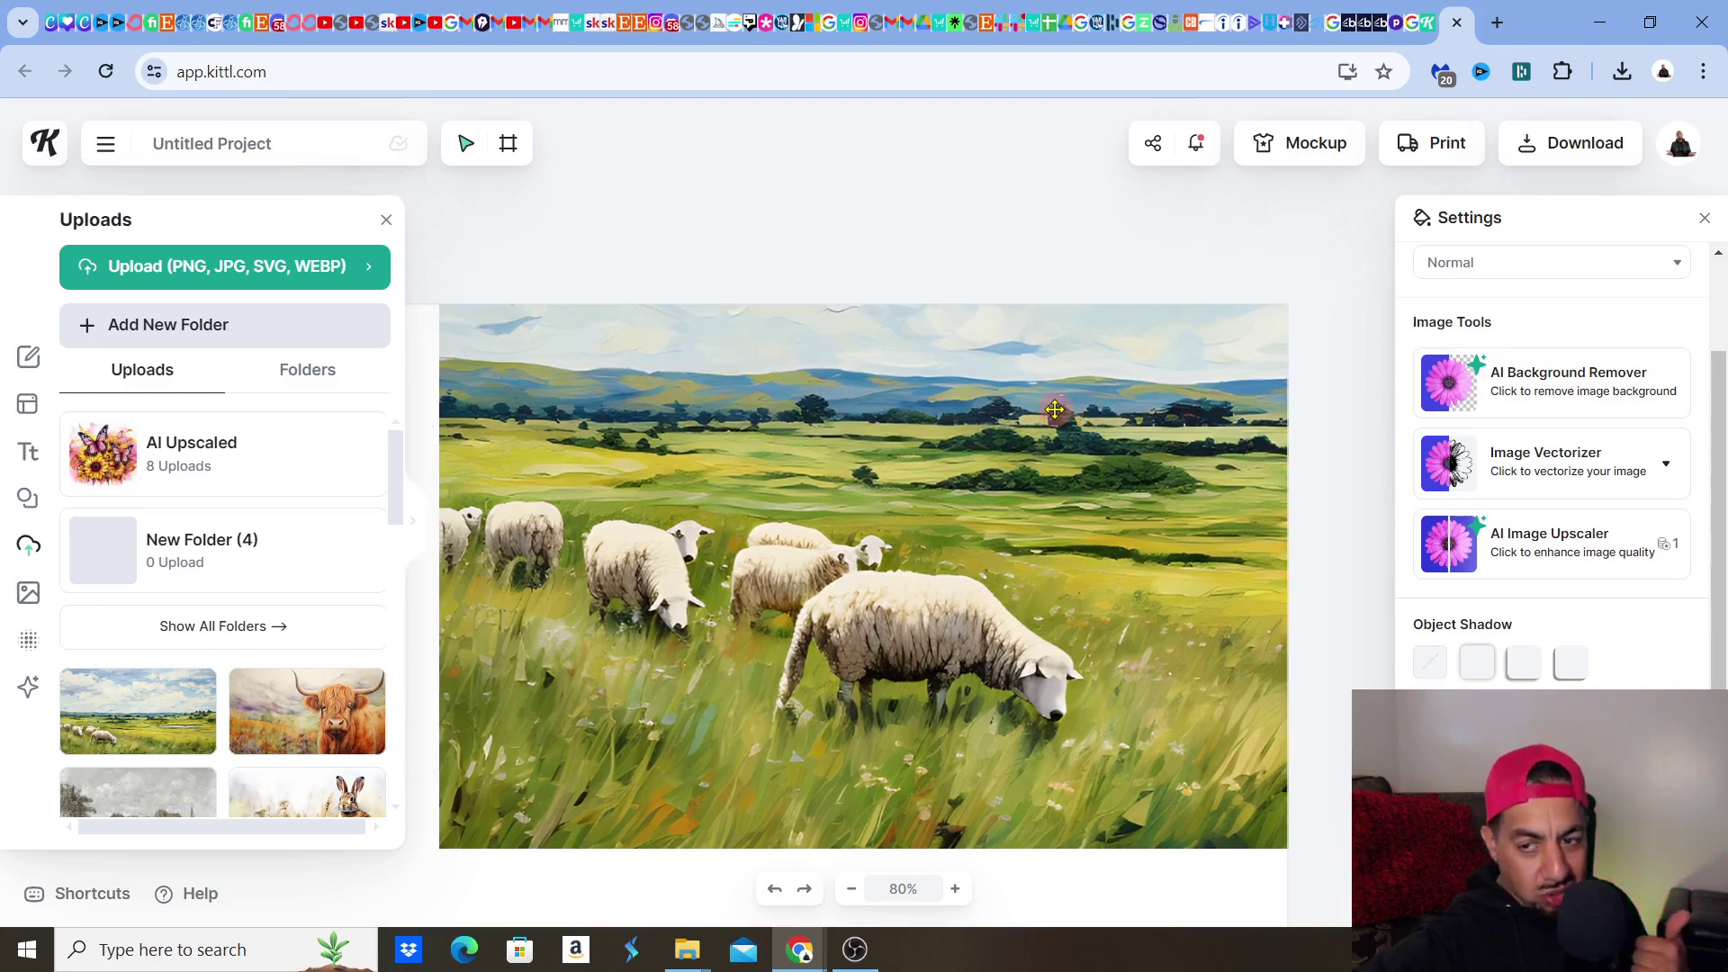
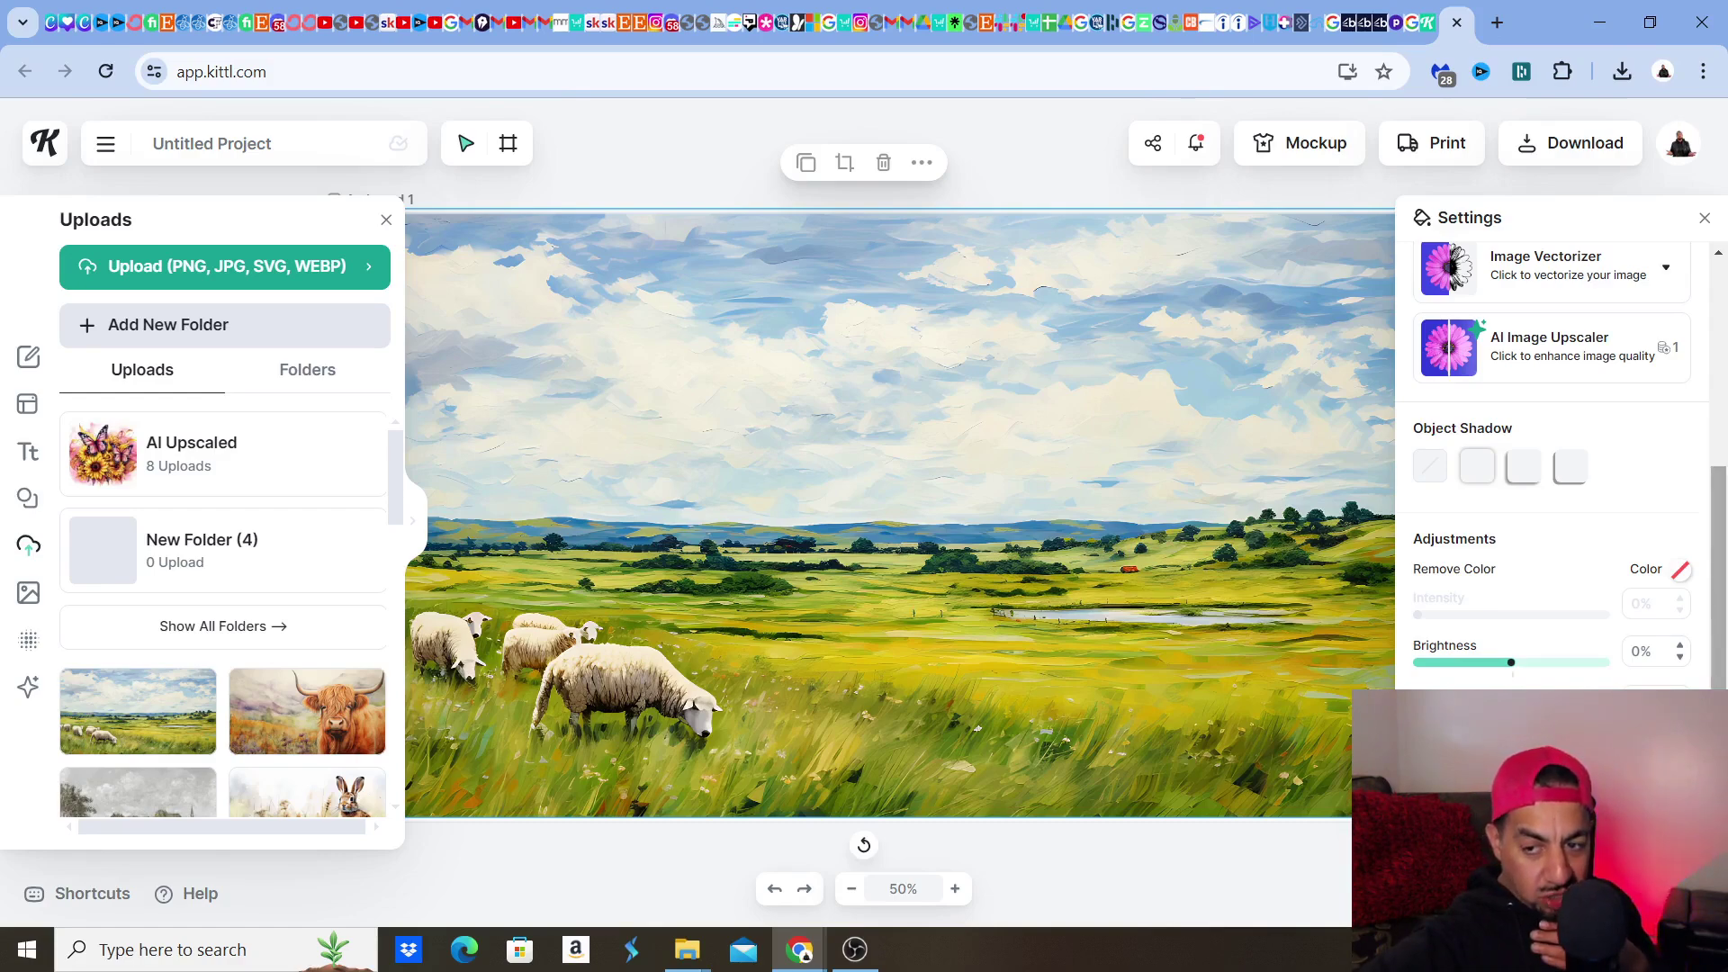
- Open the mockup library for the landscape artwork and start a mockup search
drag(1719, 698, 1719, 529)
click(1286, 153)
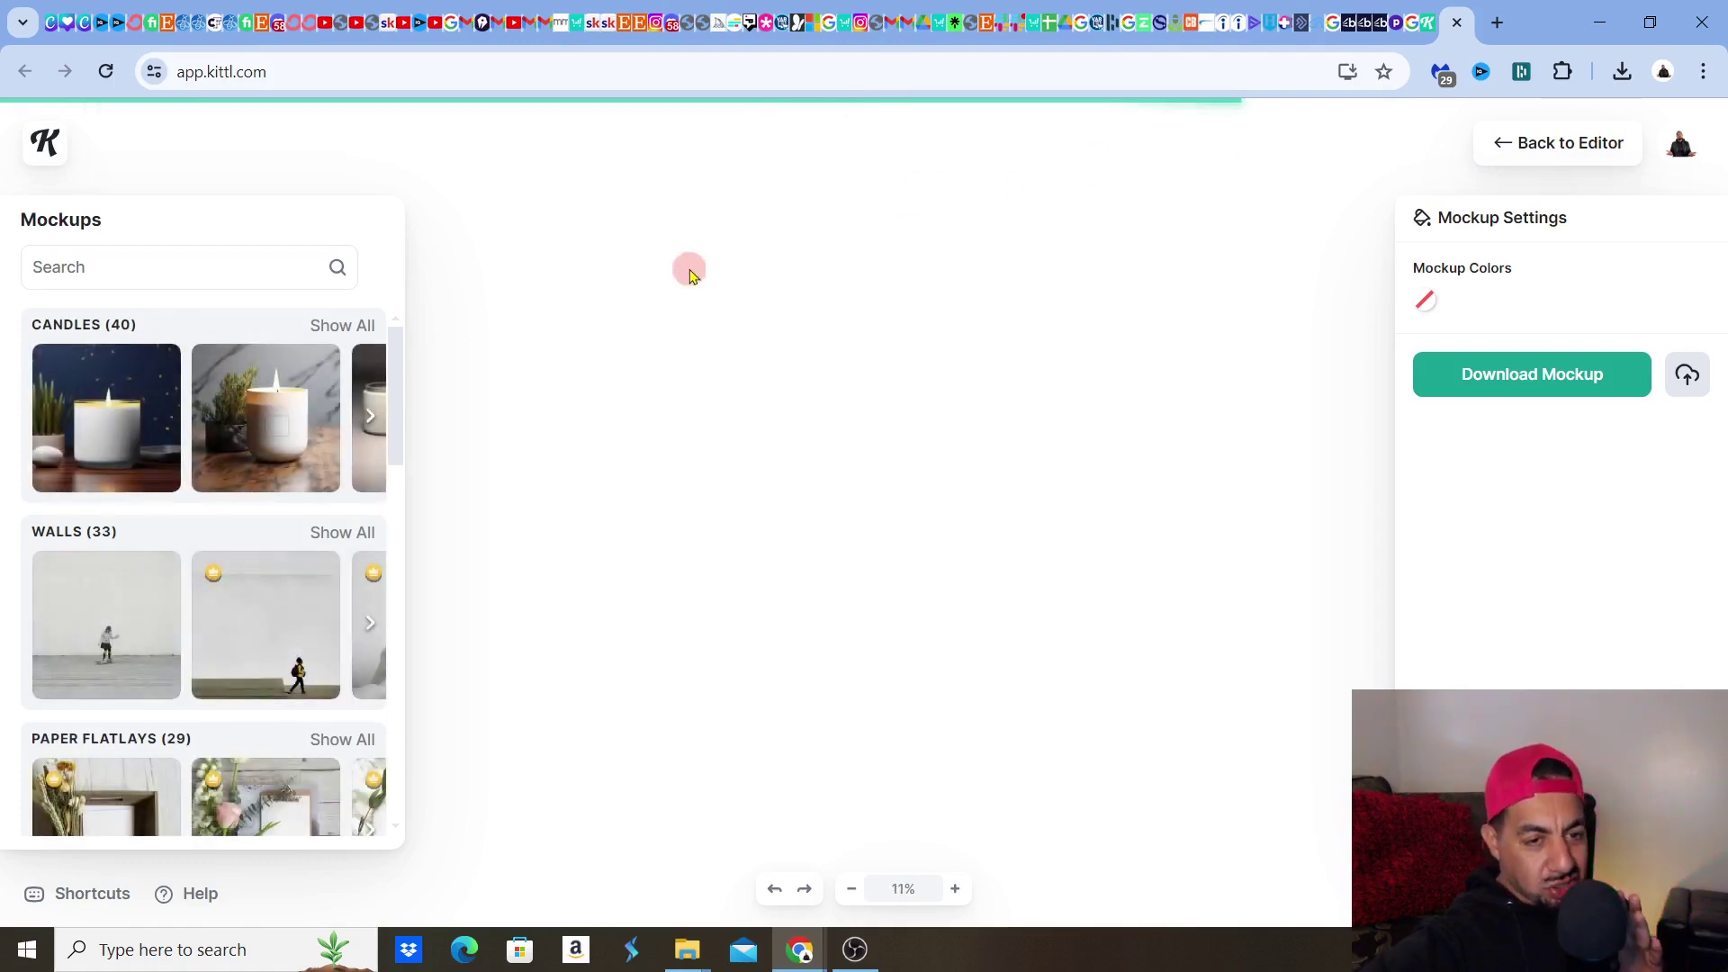
click(208, 268)
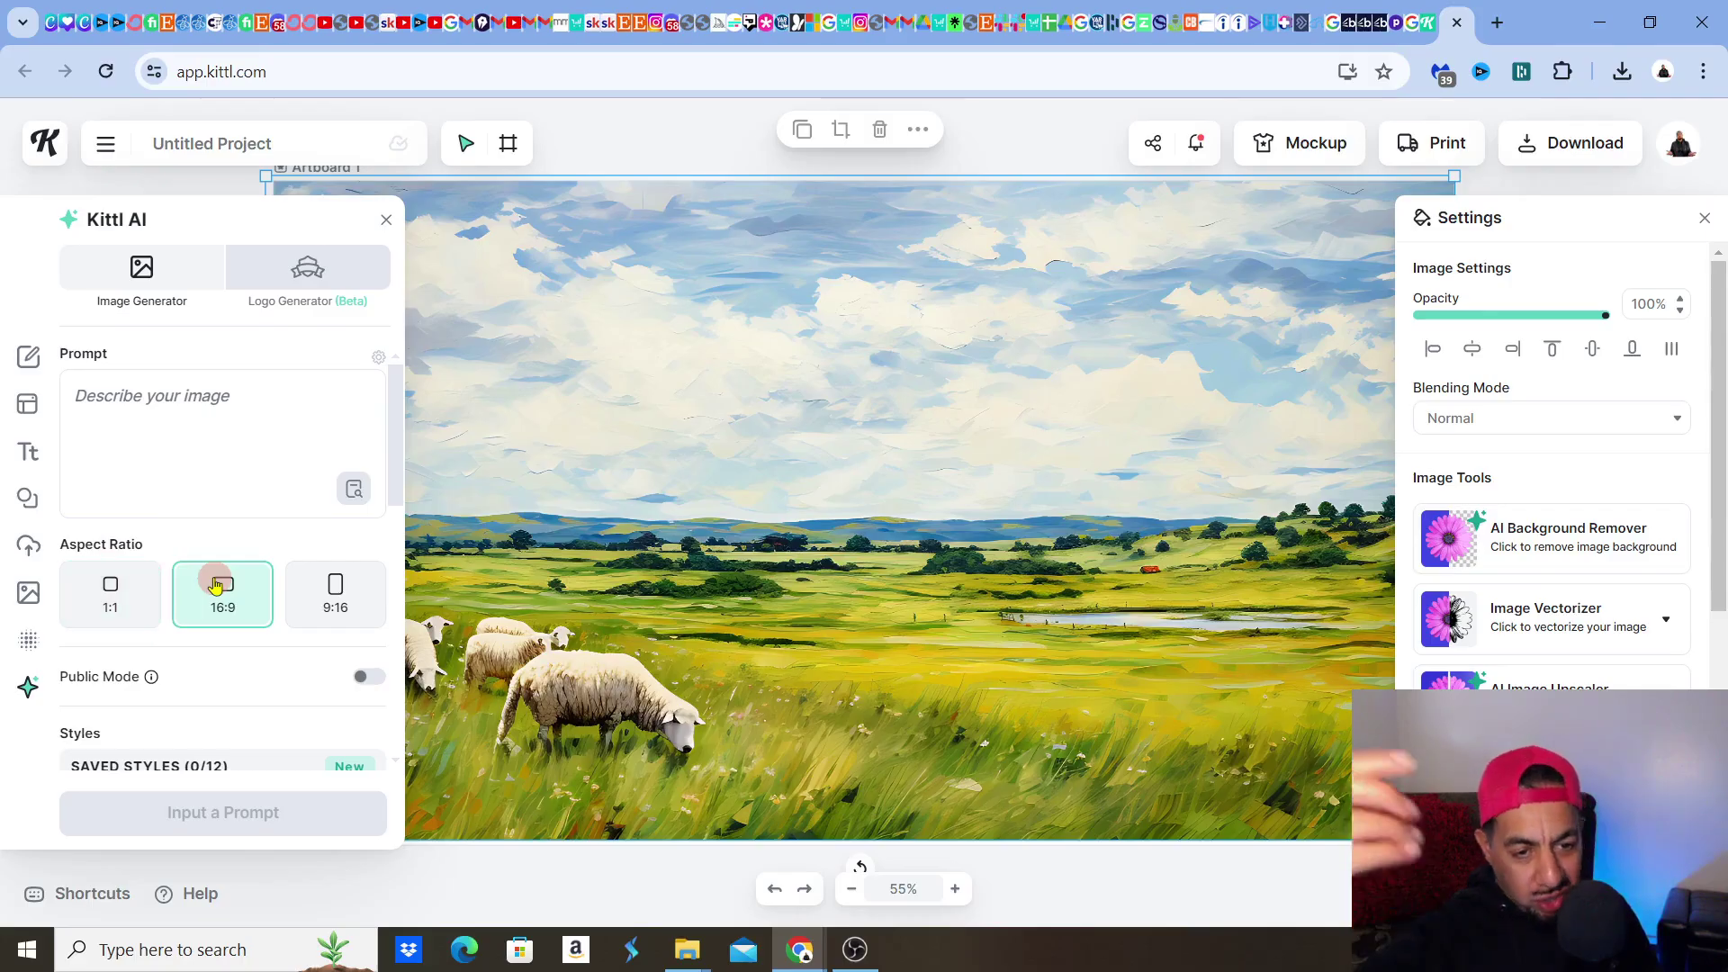
click(189, 408)
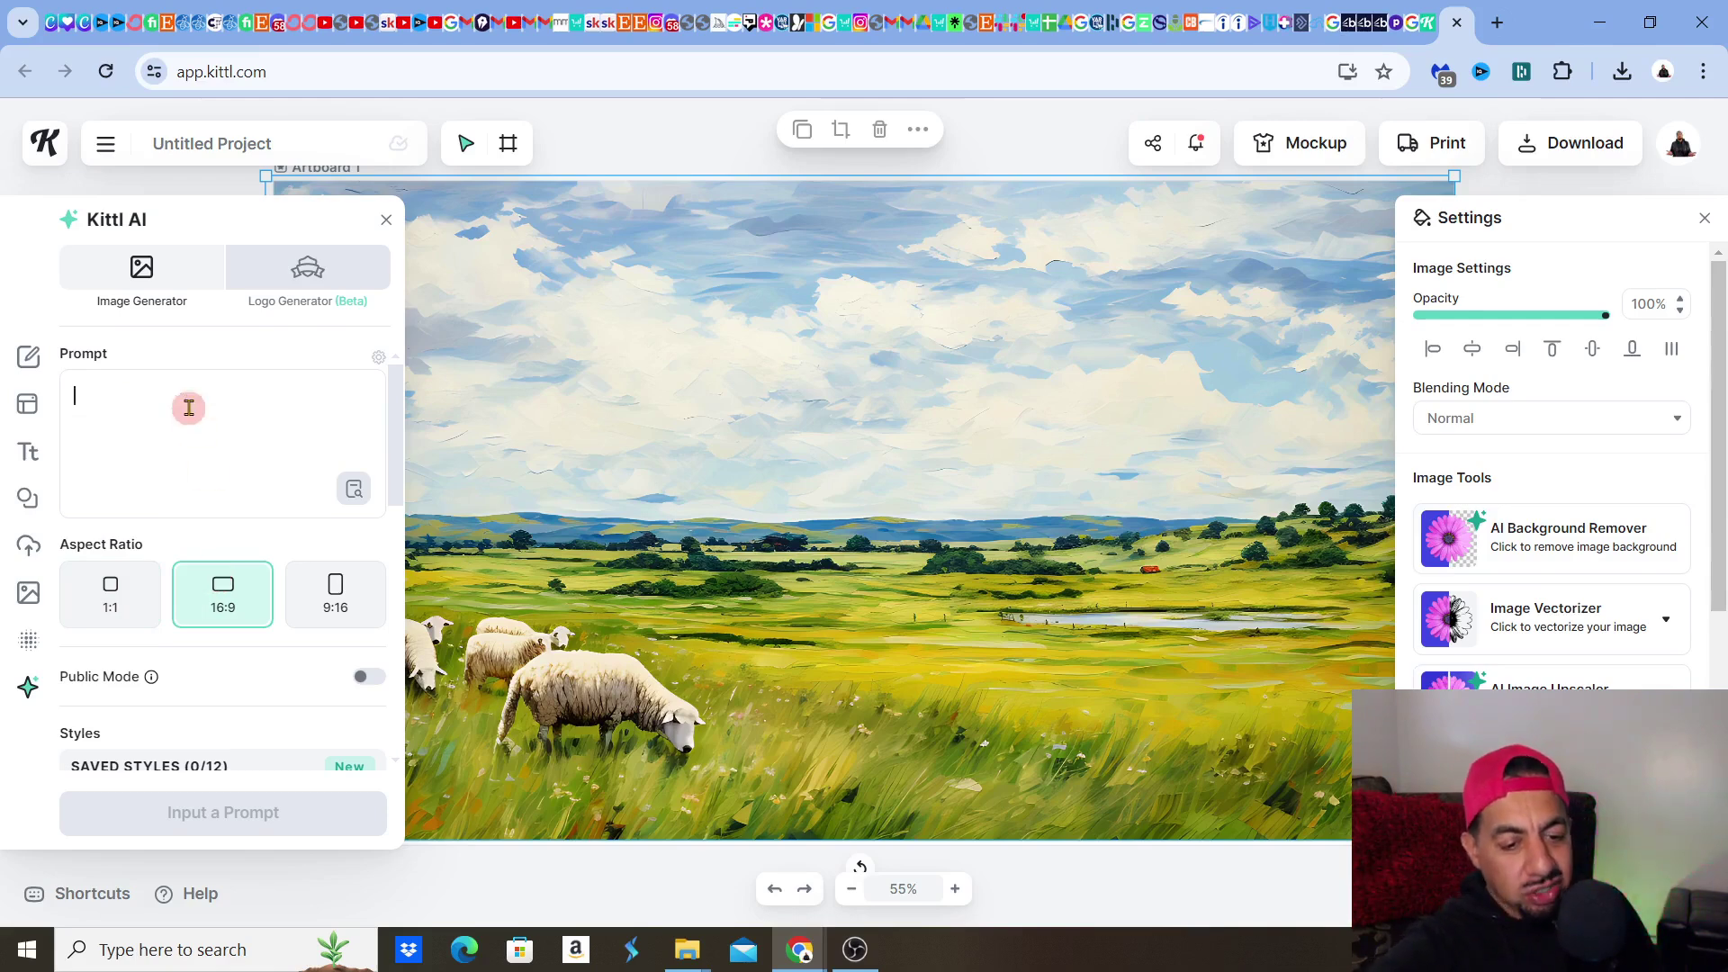
text(e)
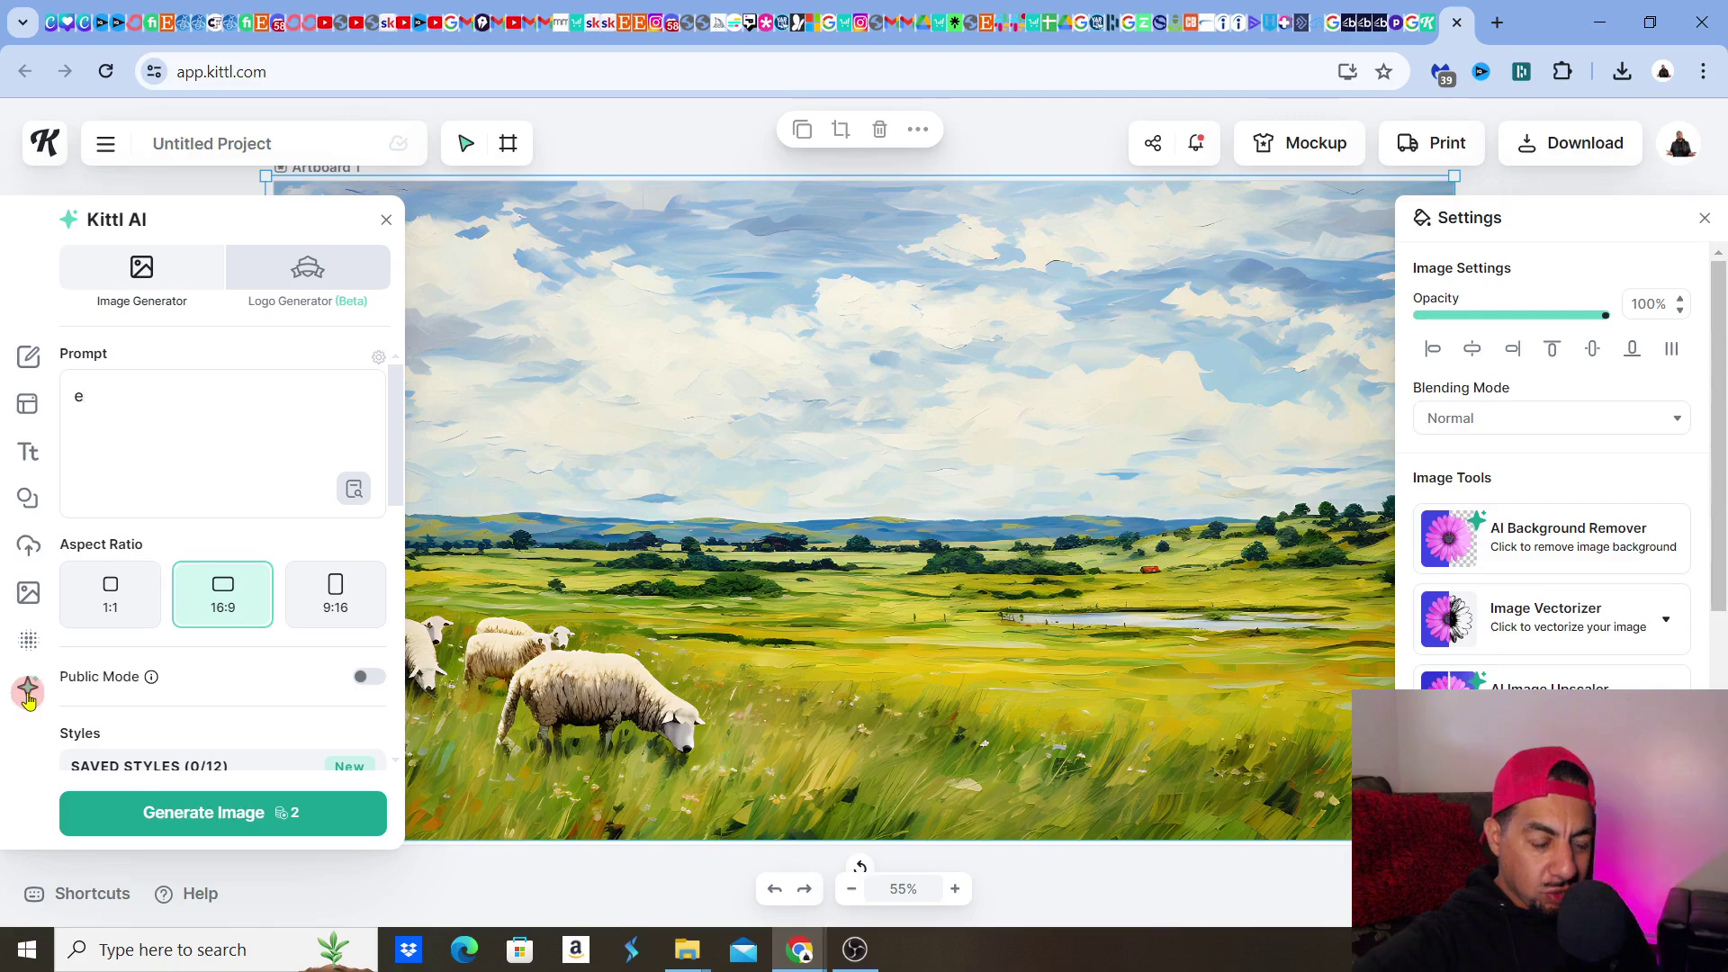
click(85, 418)
click(90, 400)
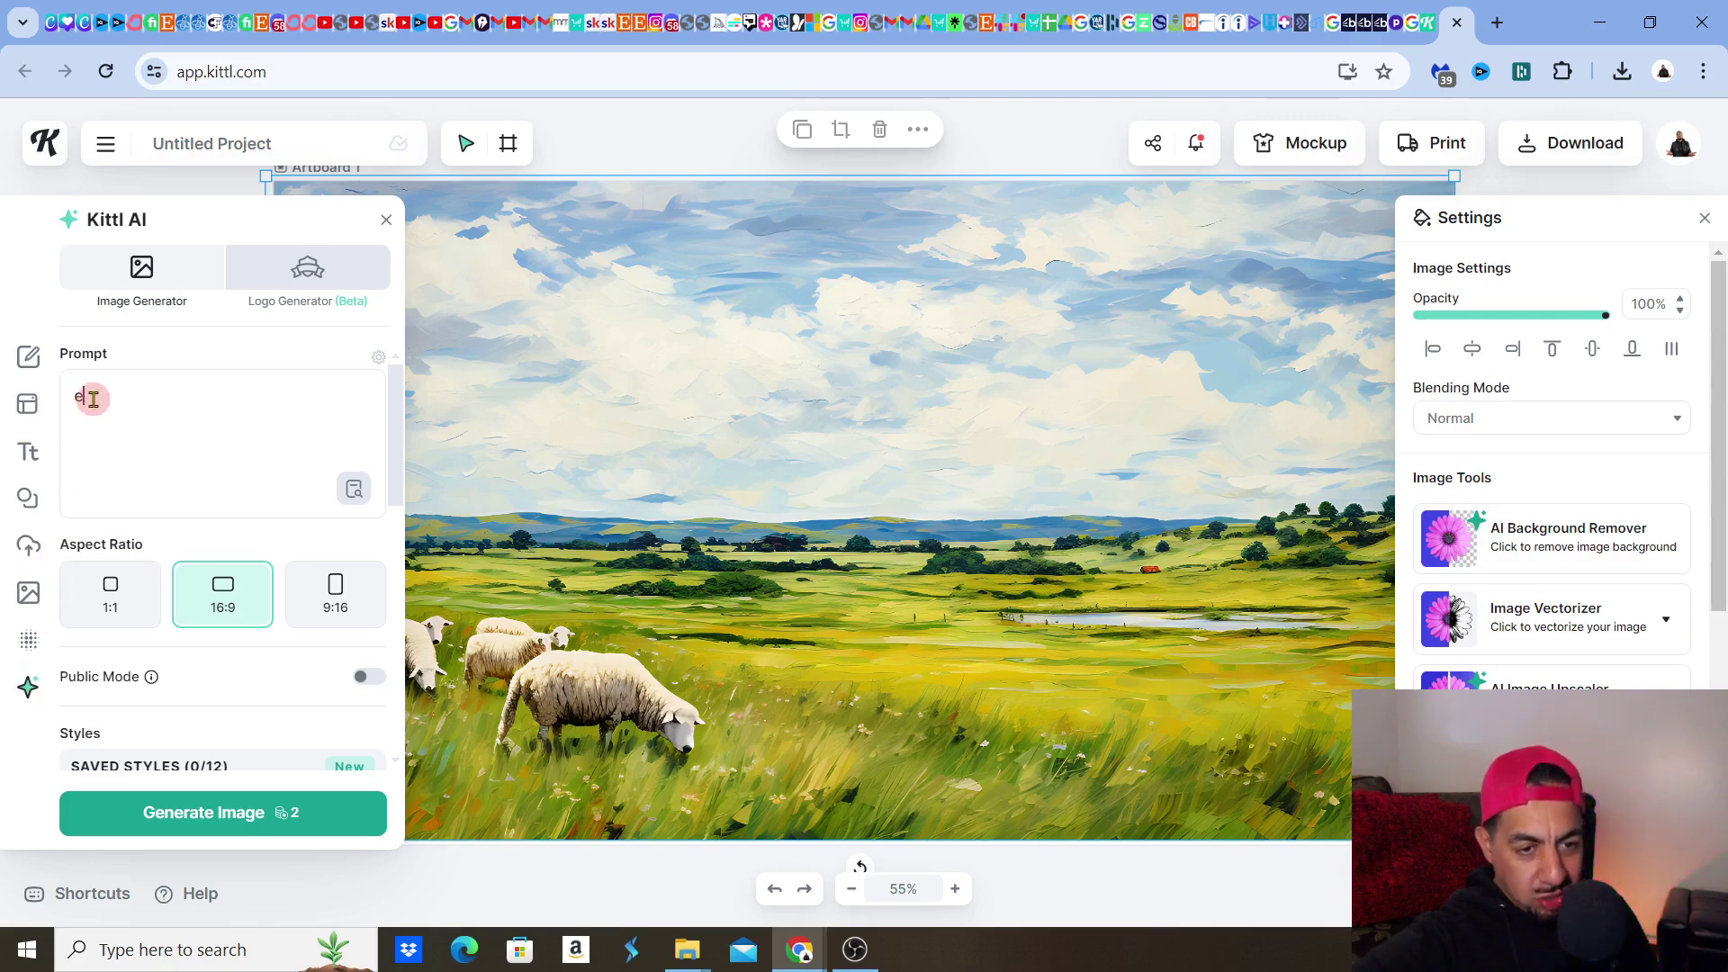
key(BackSpace)
- Close the AI image generator and the image settings to clear the view around the artwork
click(386, 219)
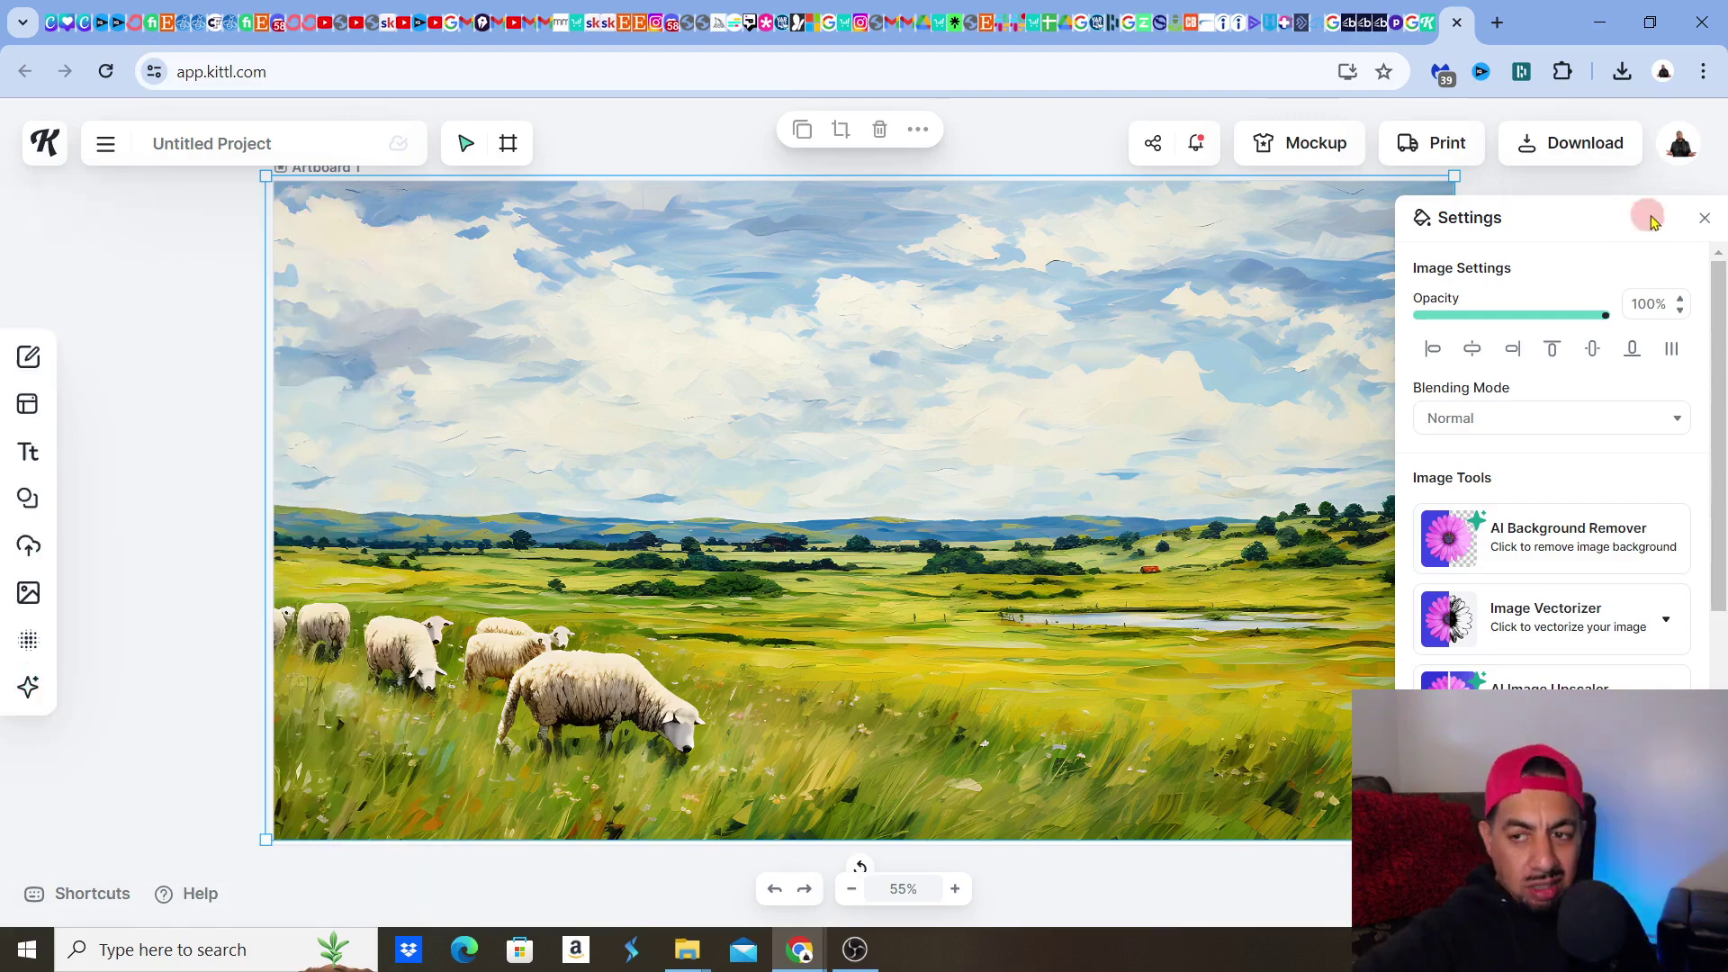
click(1706, 218)
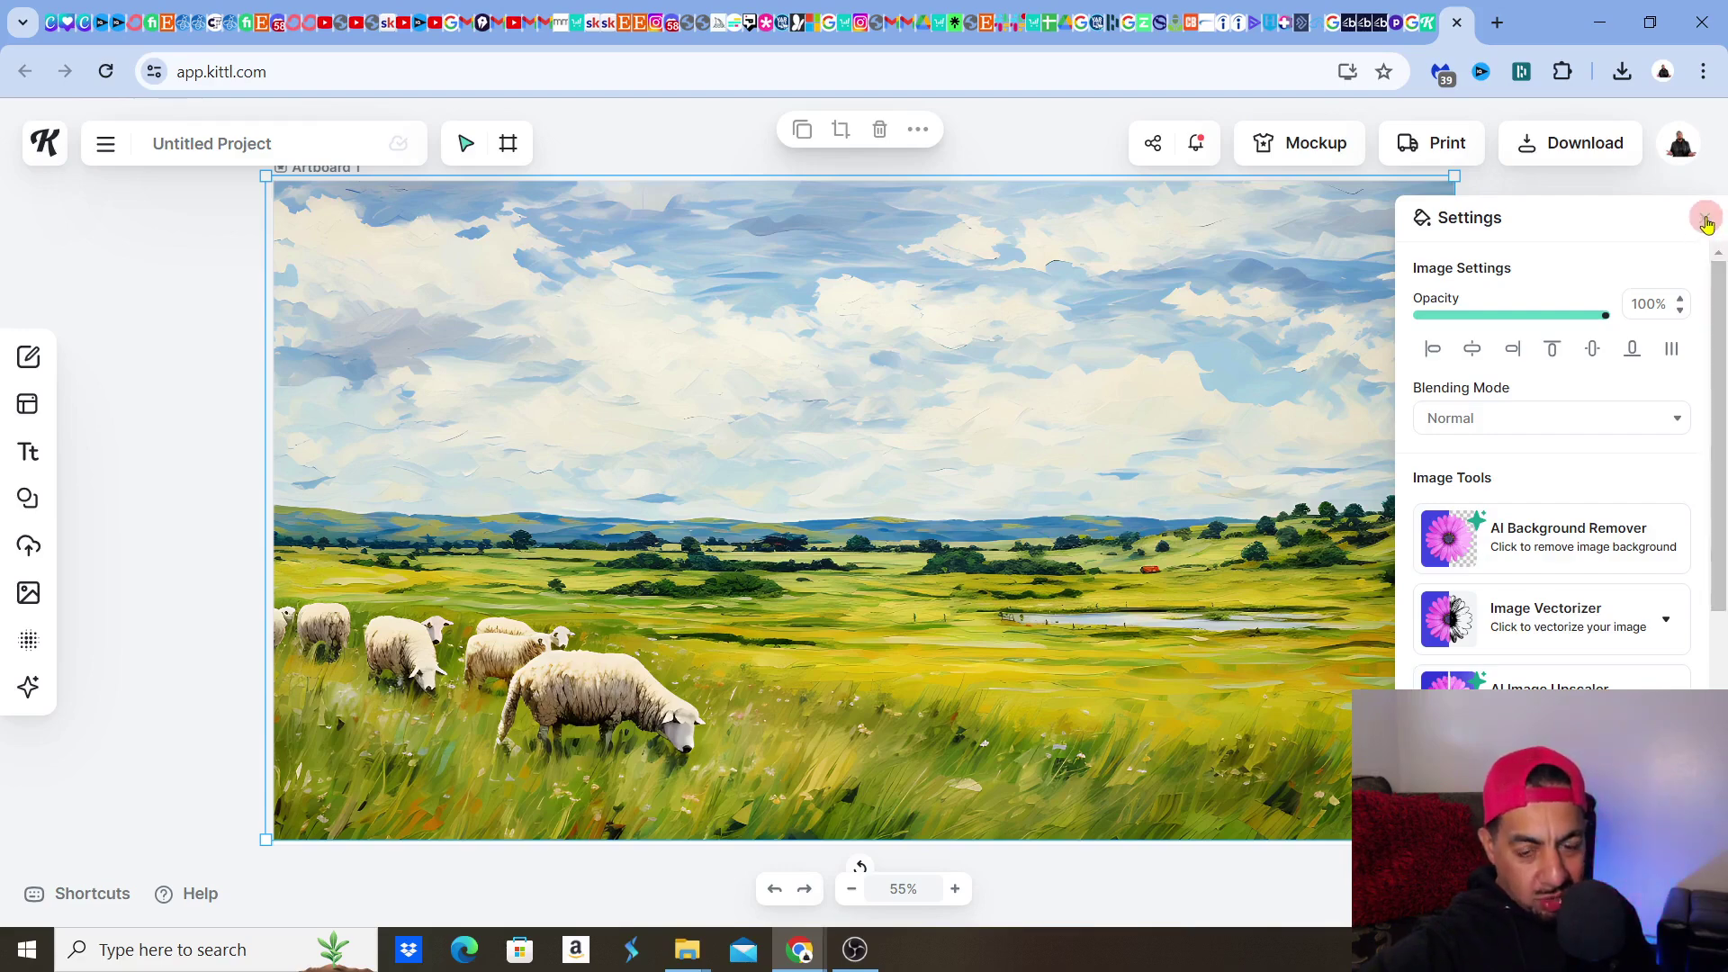
click(1705, 218)
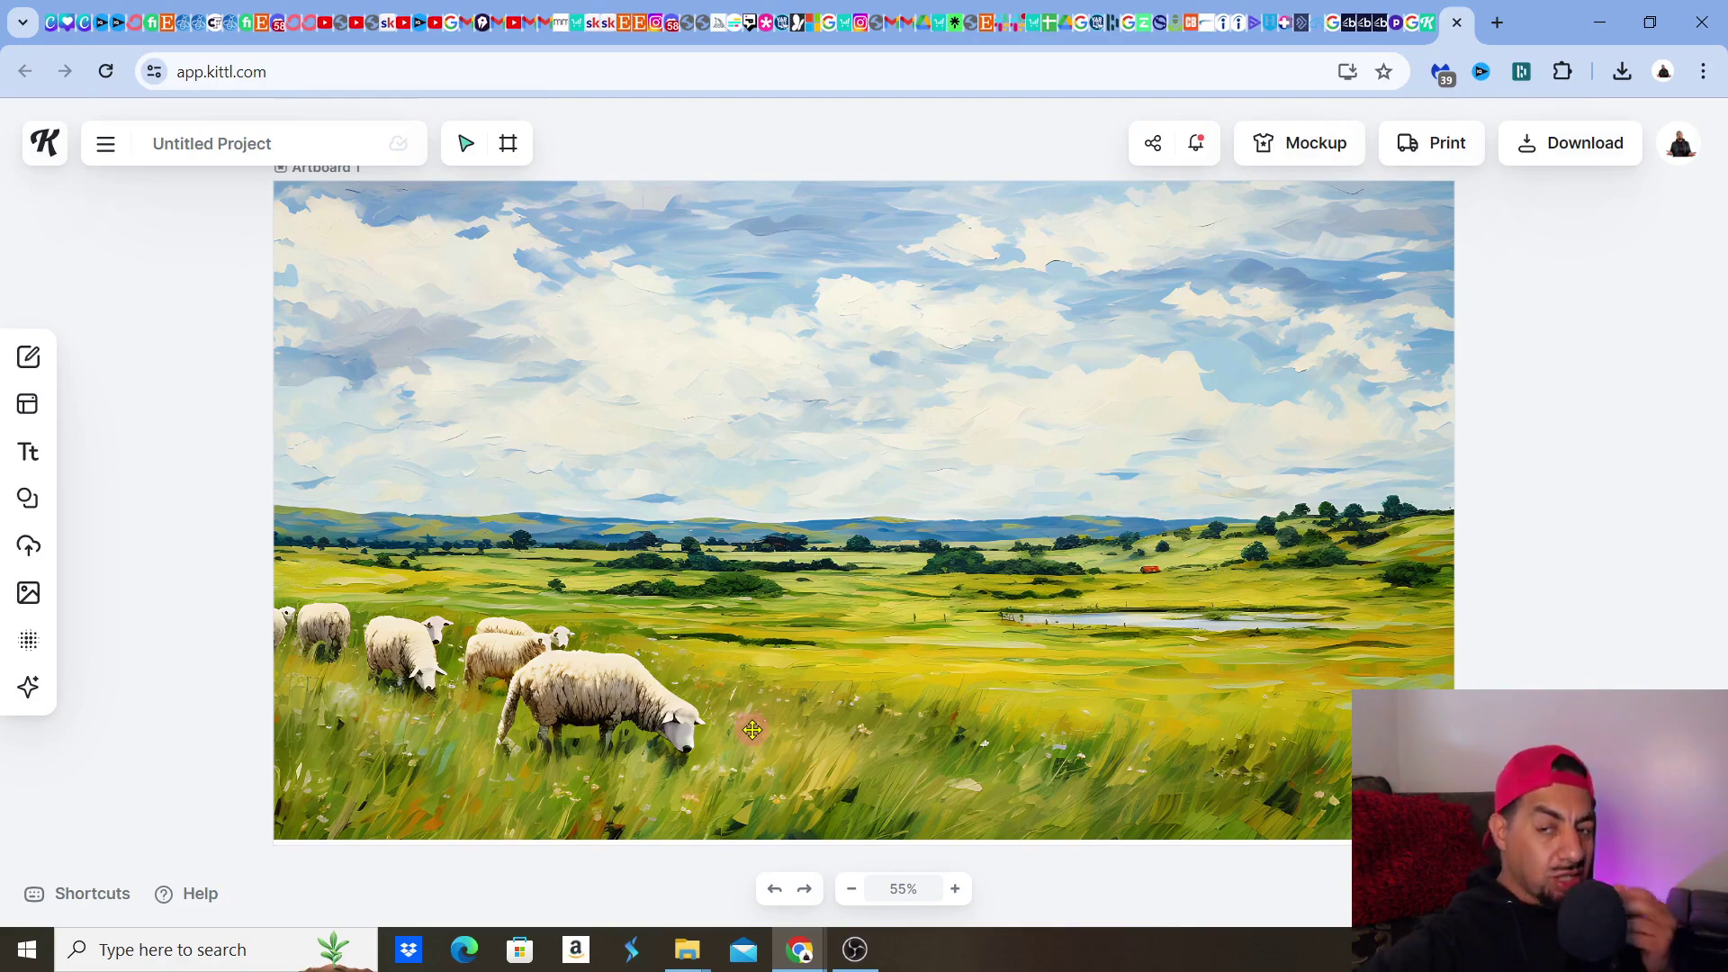
- Select the landscape image and review its image tools, object shadow and adjustment options
click(1305, 640)
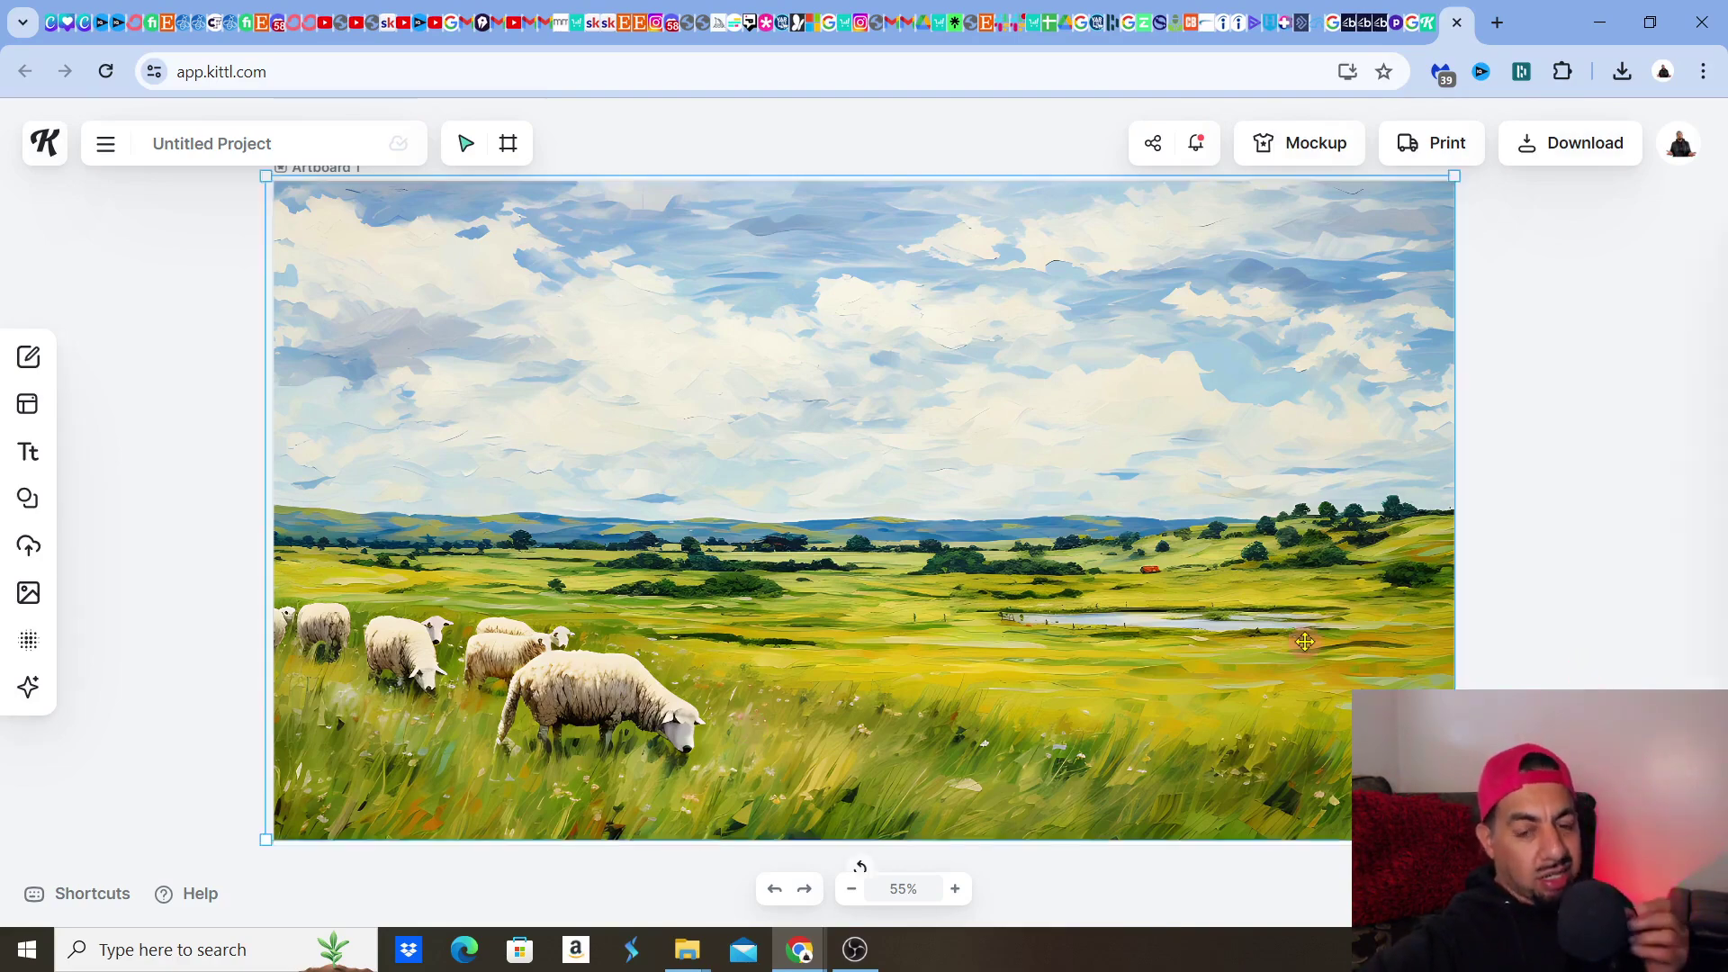
drag(1723, 507, 1723, 709)
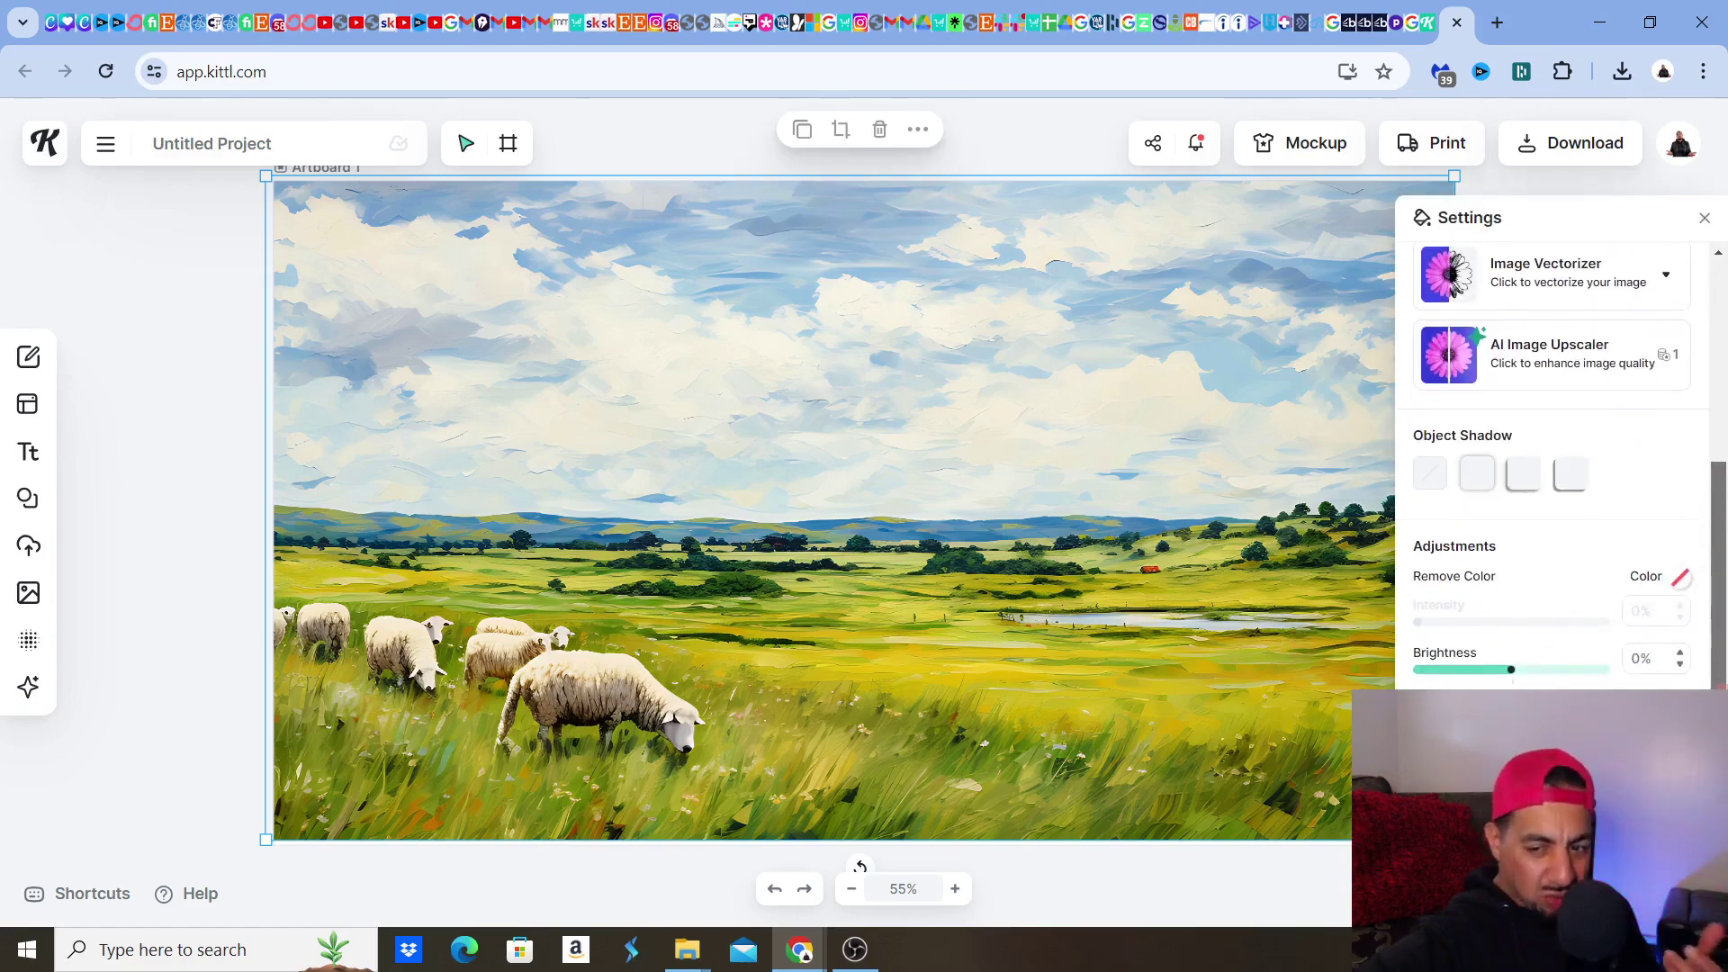